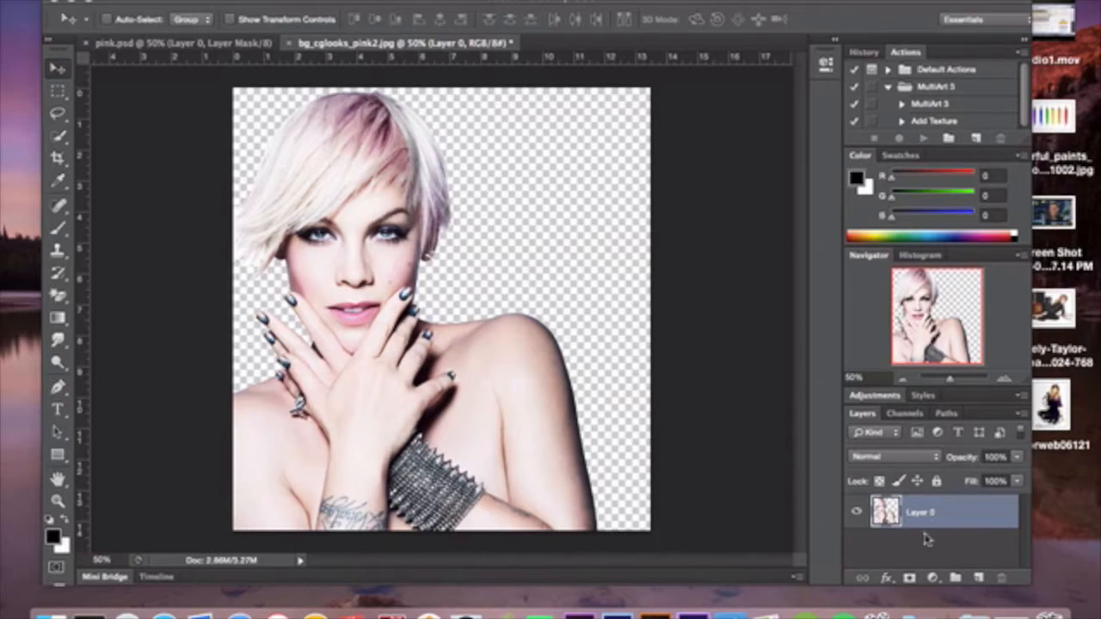
# Step: Duplicate Layer 0 and place a hidden, white-filled new layer at the very bottom of the layer stack
pyautogui.press('super+j')
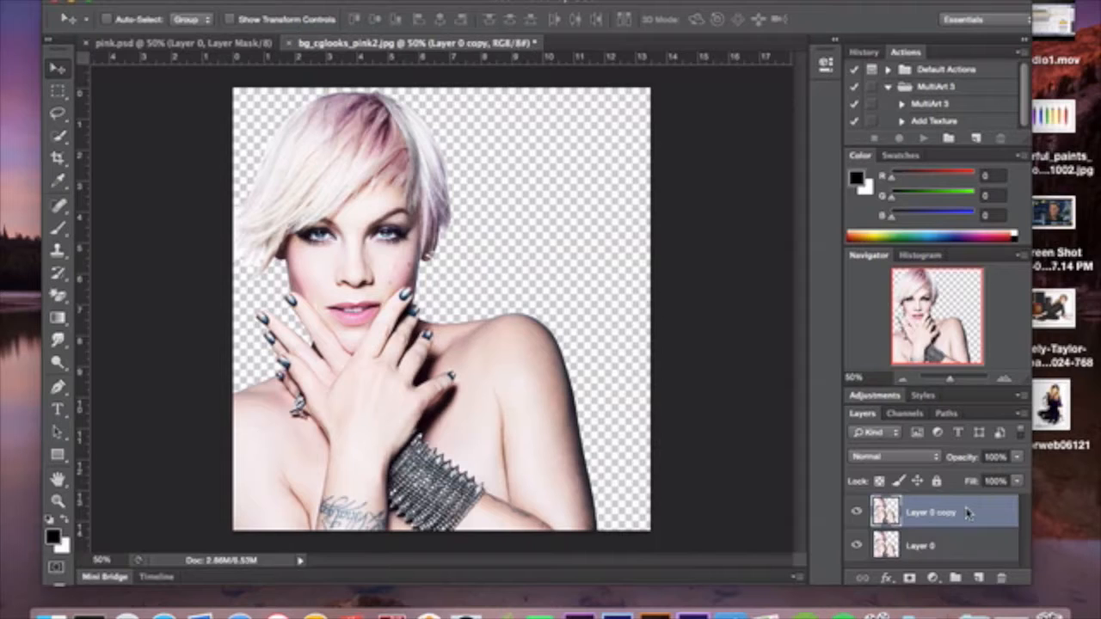
pyautogui.click(978, 545)
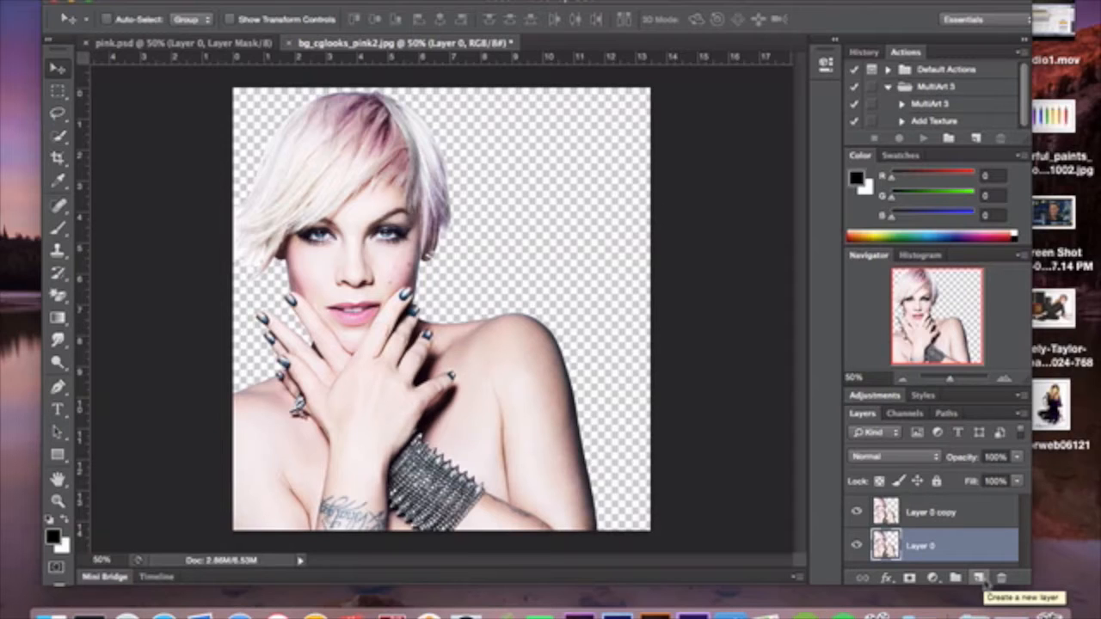
pyautogui.click(980, 581)
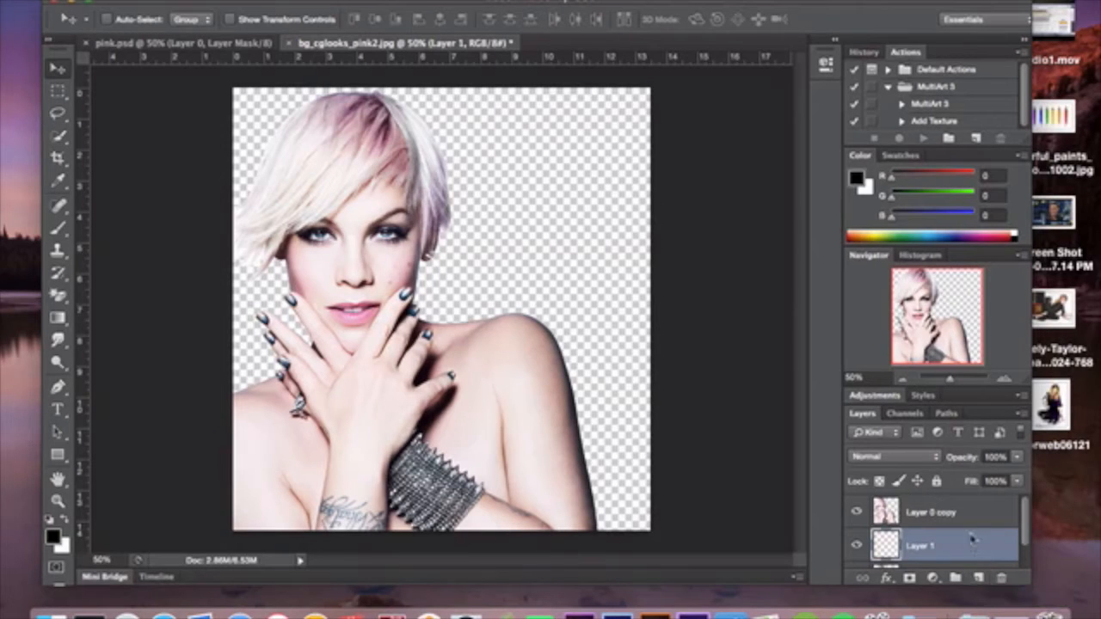
pyautogui.press('super+bracketleft')
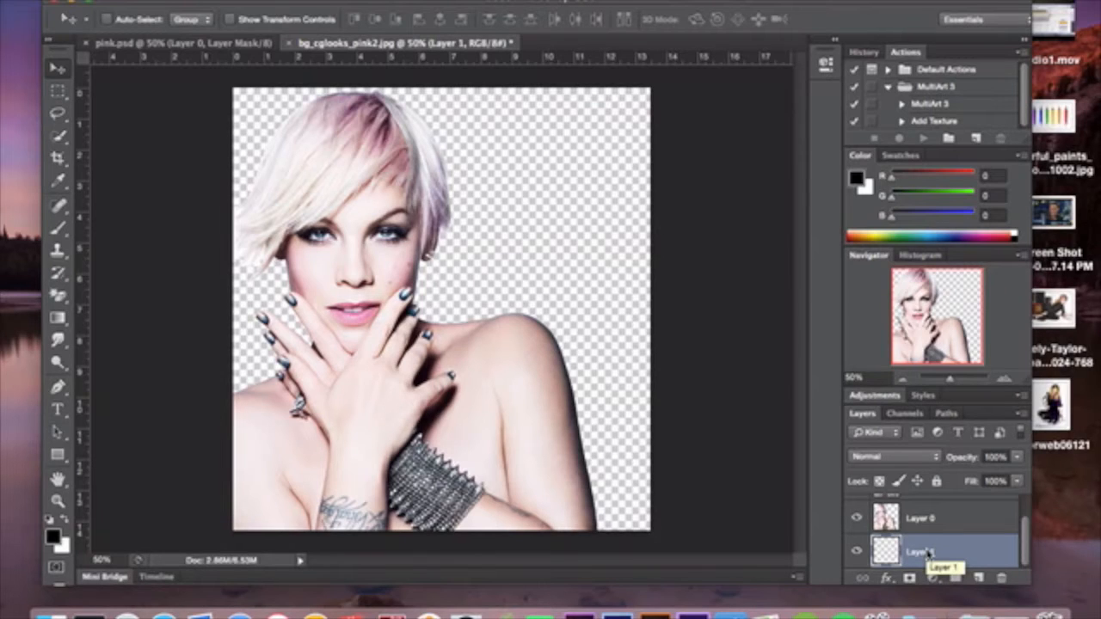
pyautogui.press('super+BackSpace')
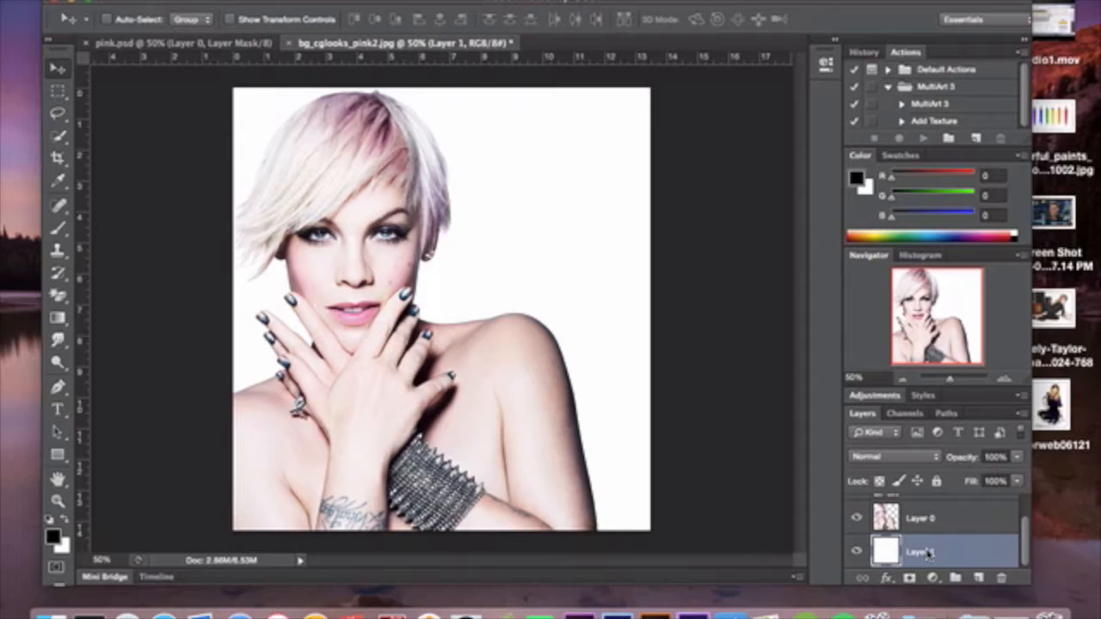
pyautogui.click(857, 552)
pyautogui.press('super+j')
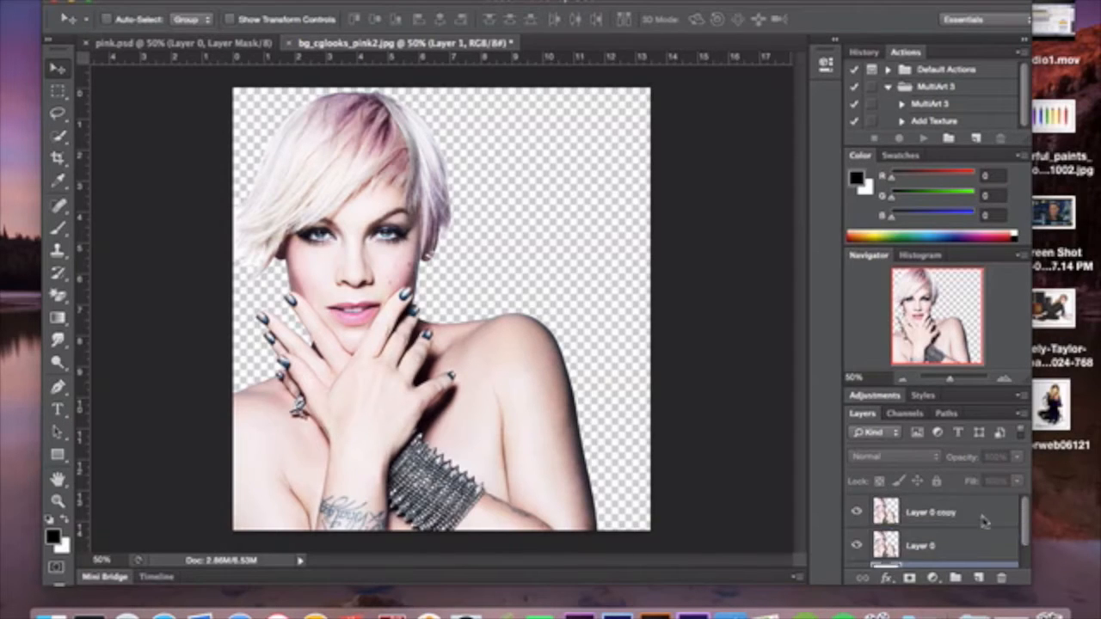
# Step: Liquify the original Layer 0 with brush size 591 and pressure 100, stretching the head sideways across the empty background to the canvas edge
pyautogui.click(925, 549)
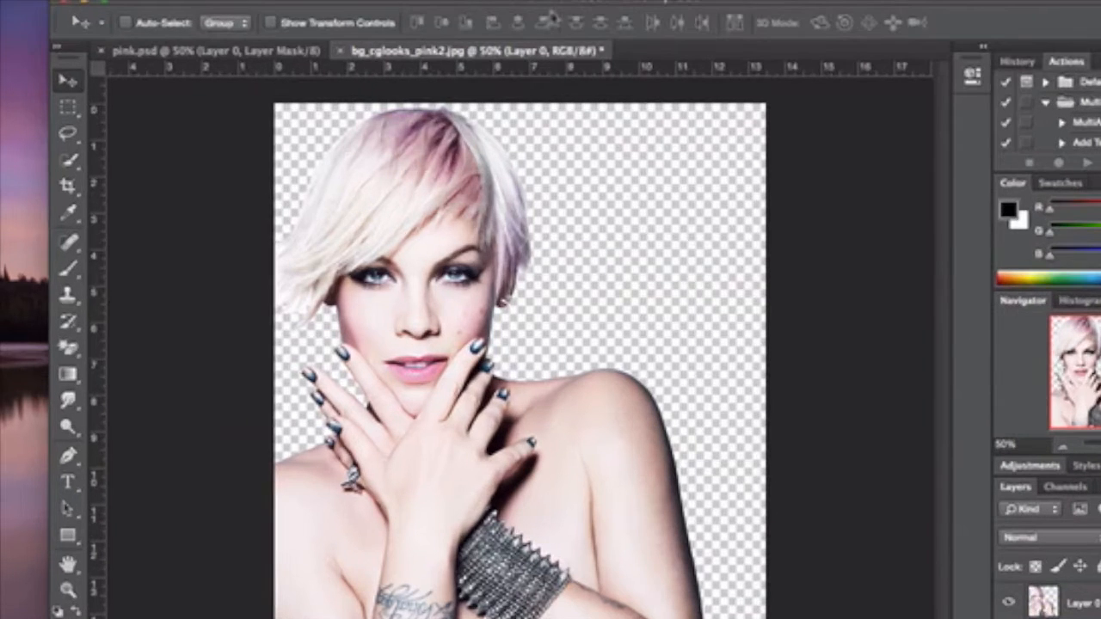
pyautogui.click(400, 1)
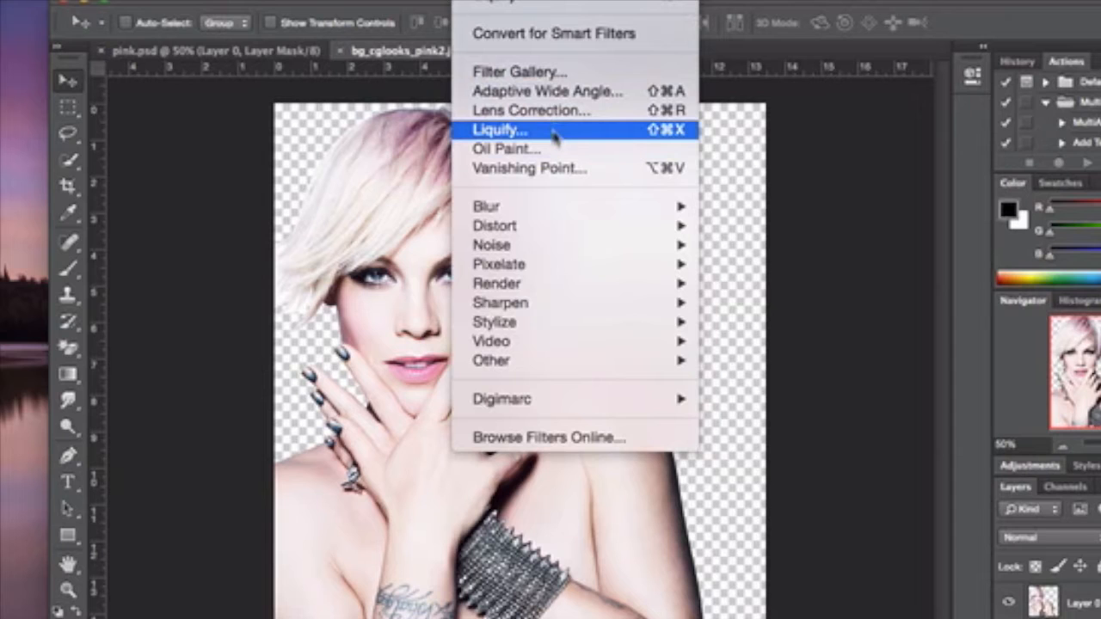
pyautogui.click(553, 131)
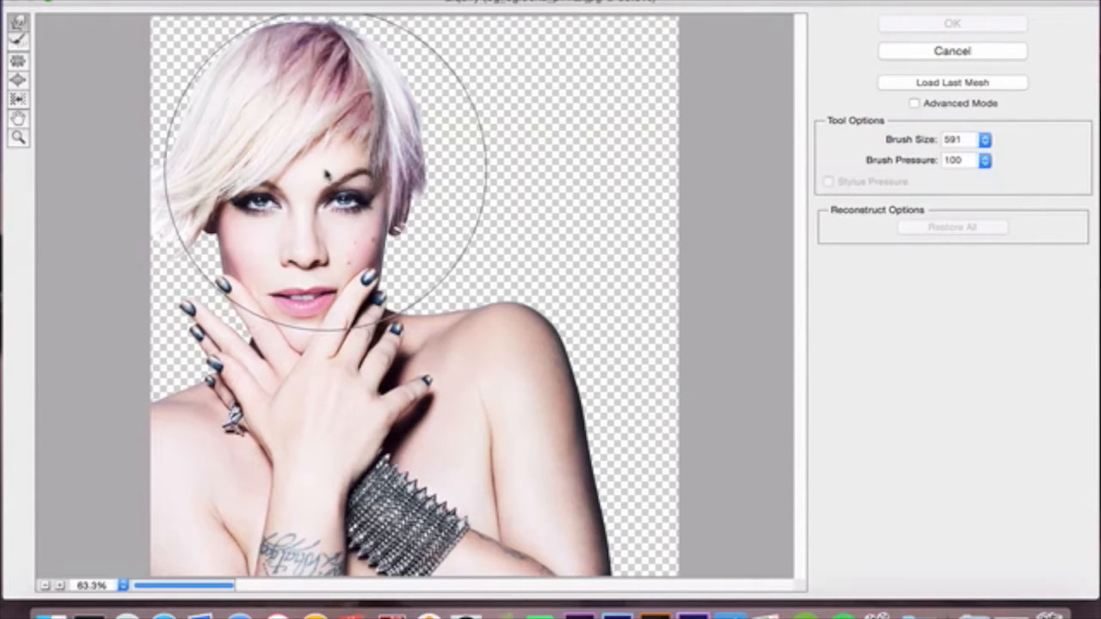
pyautogui.moveTo(327, 175)
pyautogui.mouseDown()
pyautogui.moveTo(748, 177)
pyautogui.moveTo(737, 180)
pyautogui.moveTo(921, 265)
pyautogui.moveTo(923, 199)
pyautogui.mouseUp()
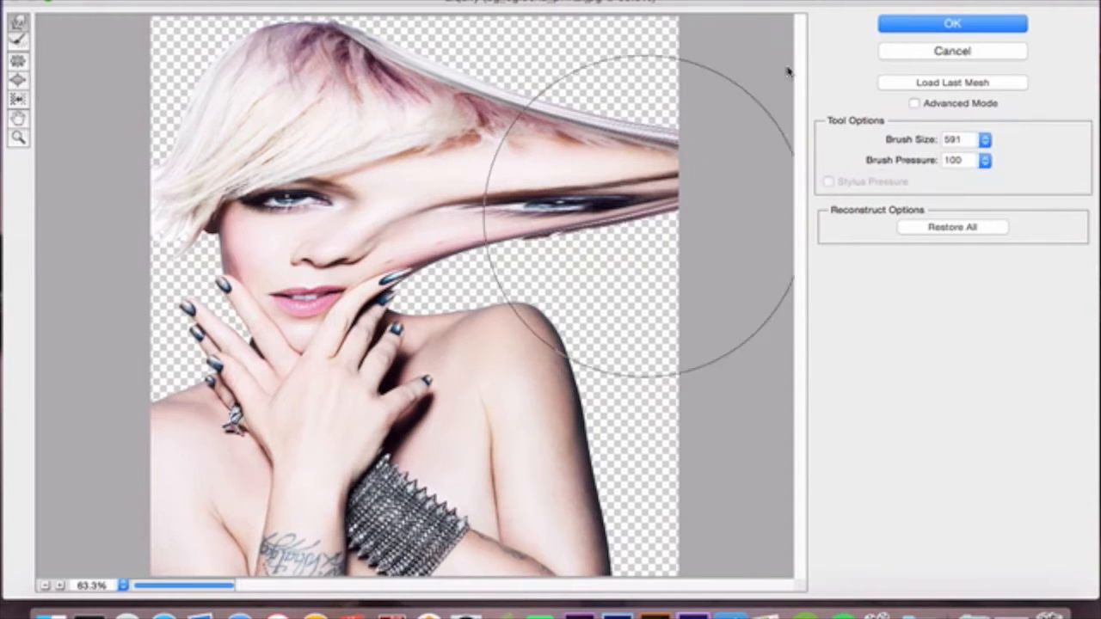
pyautogui.click(939, 27)
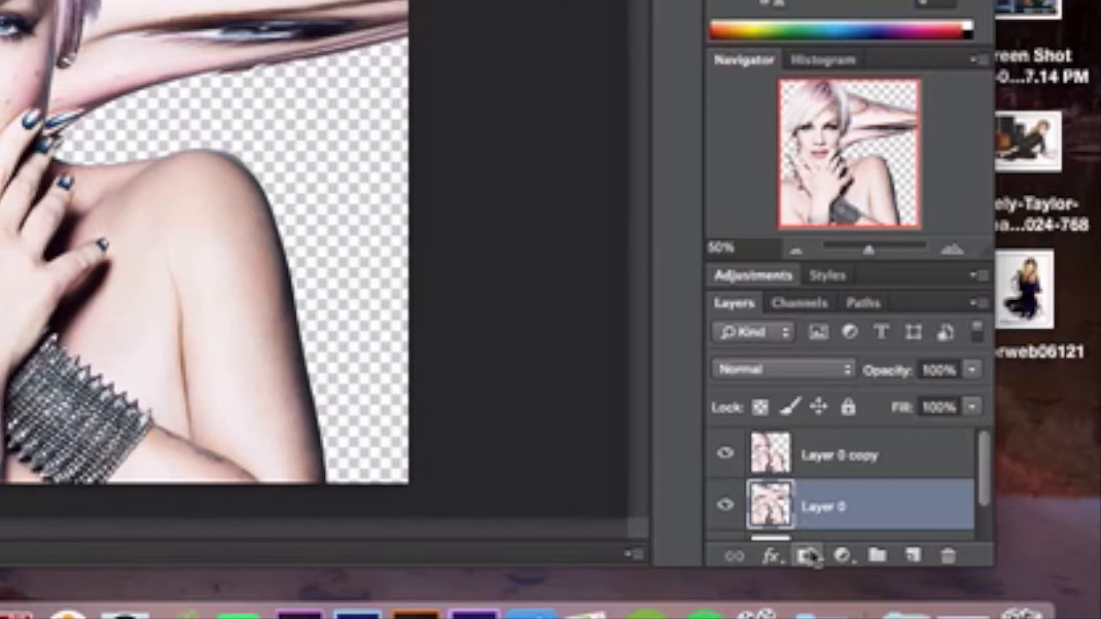
# Step: Add a black hide-all mask to Layer 0 and a white reveal-all mask to Layer 0 copy
pyautogui.keyDown('alt'); pyautogui.click(809, 557); pyautogui.keyUp('alt')
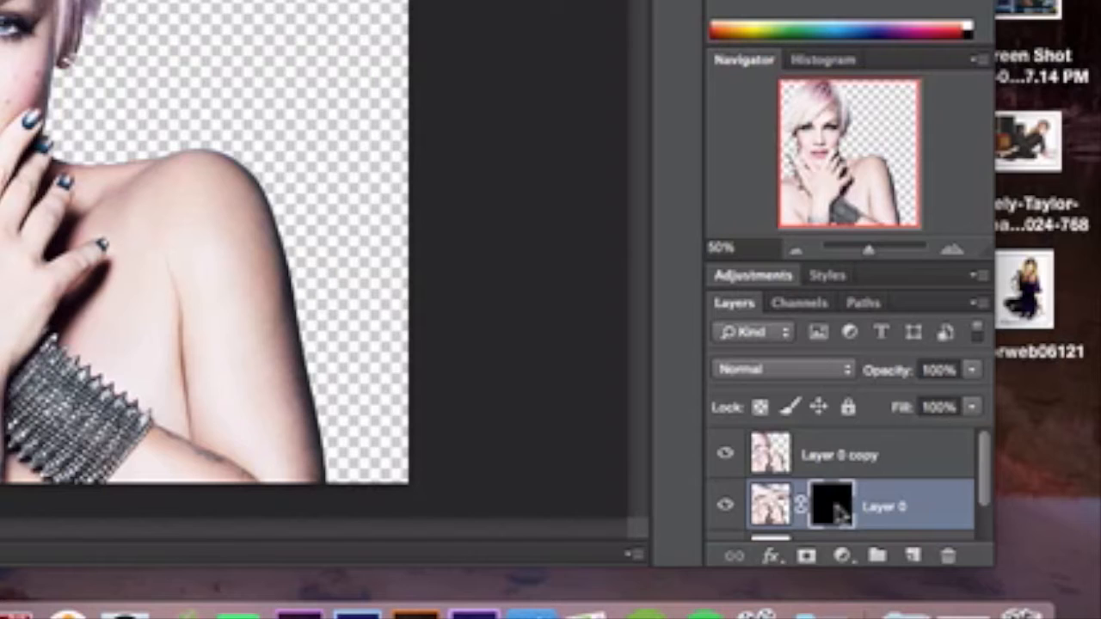
pyautogui.click(832, 464)
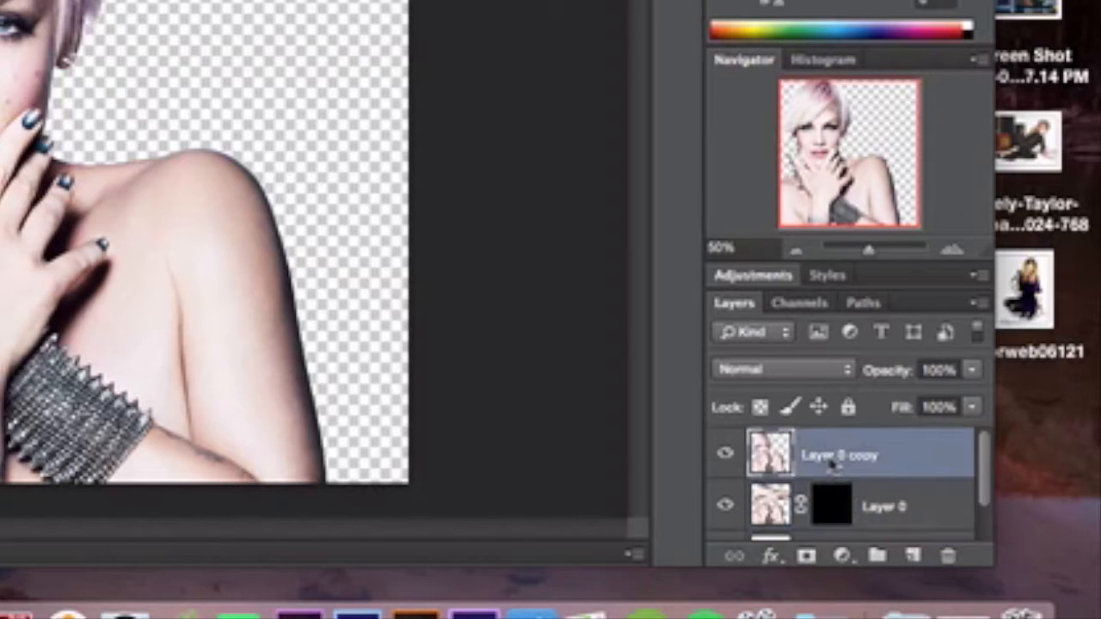
pyautogui.click(806, 557)
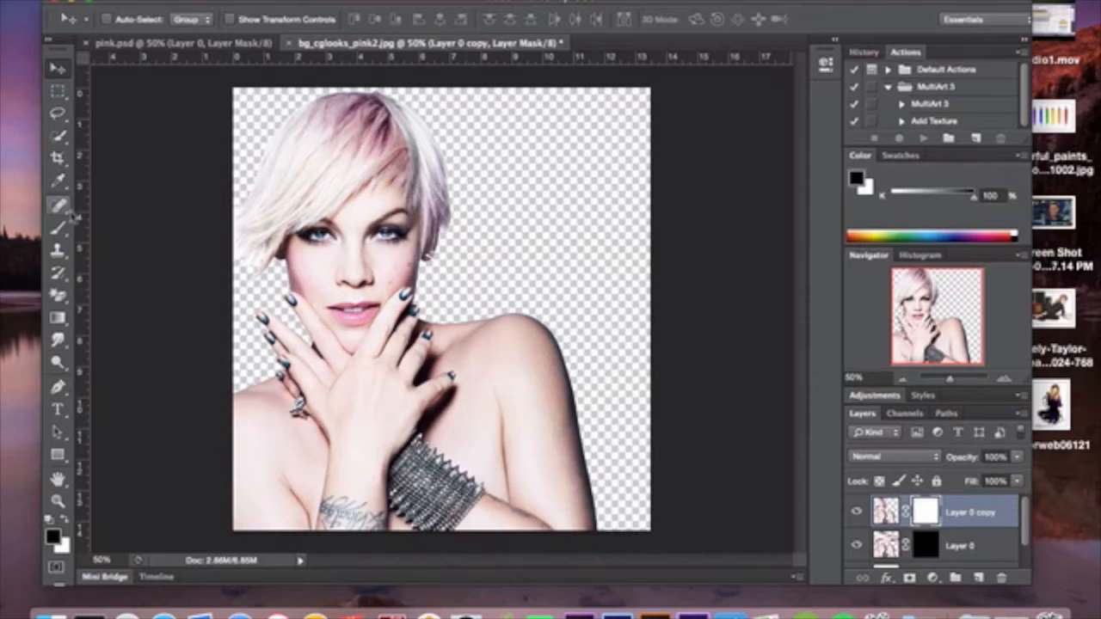
# Step: Paint black on the Layer 0 copy mask with the 2484 px 01_ink_splat brush, splattering the hands, lower face and nearer shoulder
pyautogui.click(62, 228)
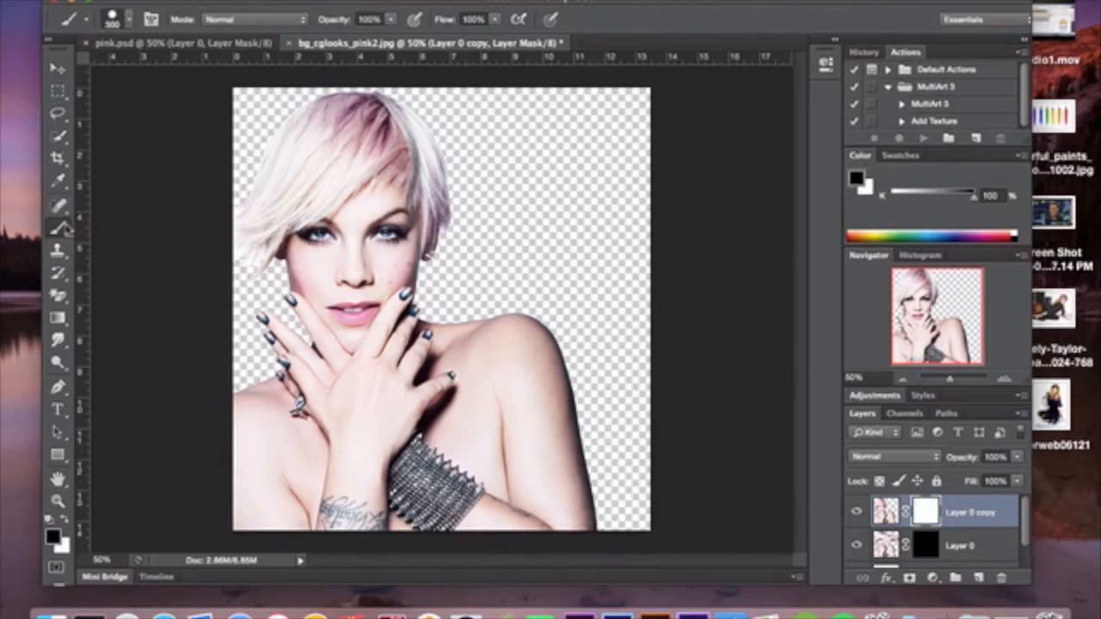
pyautogui.click(129, 19)
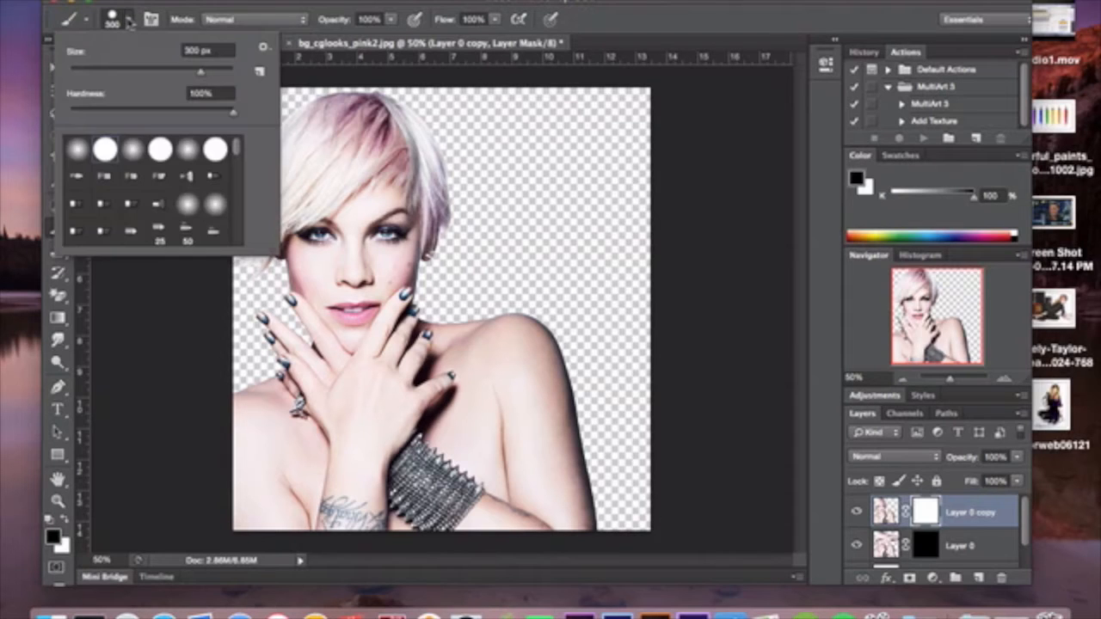
pyautogui.click(264, 45)
pyautogui.click(264, 48)
pyautogui.scroll(-10, 219, 228)
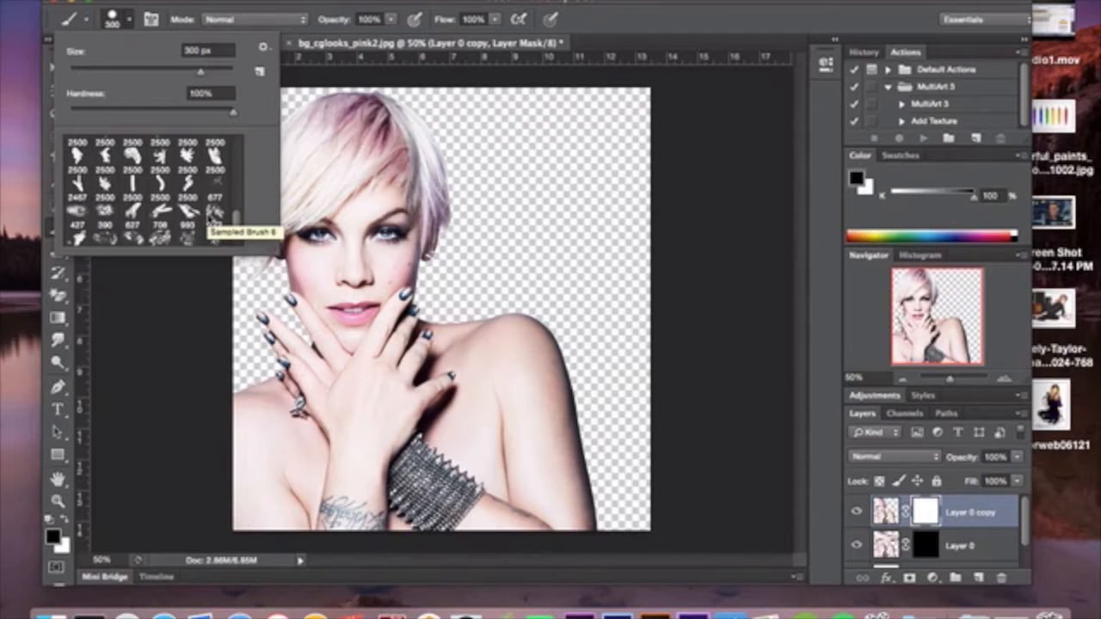
pyautogui.scroll(-5, 213, 222)
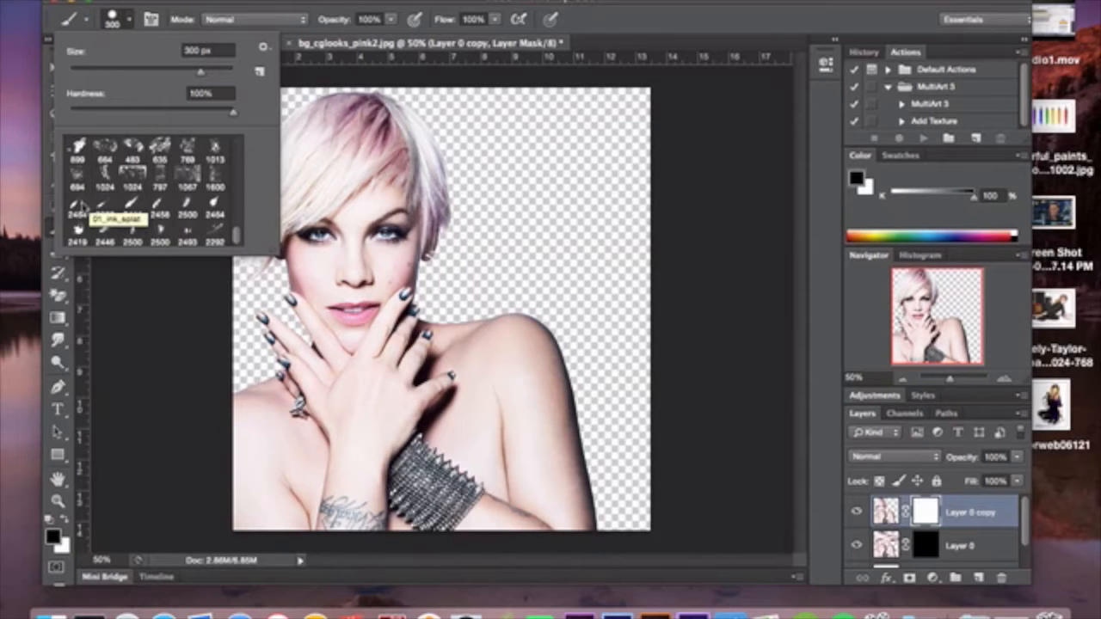
pyautogui.click(77, 206)
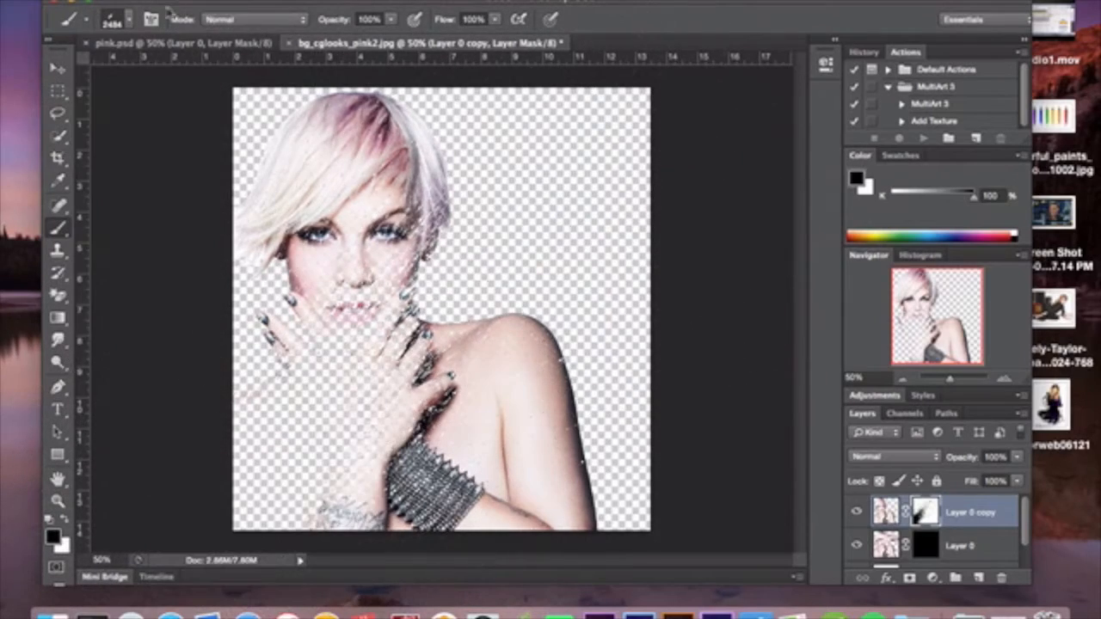
# Step: Paint white on the Layer 0 copy mask with a 279 px hard round brush to restore the face, hands and splattered shoulder
pyautogui.click(127, 19)
pyautogui.moveTo(183, 74); pyautogui.dragTo(199, 74)
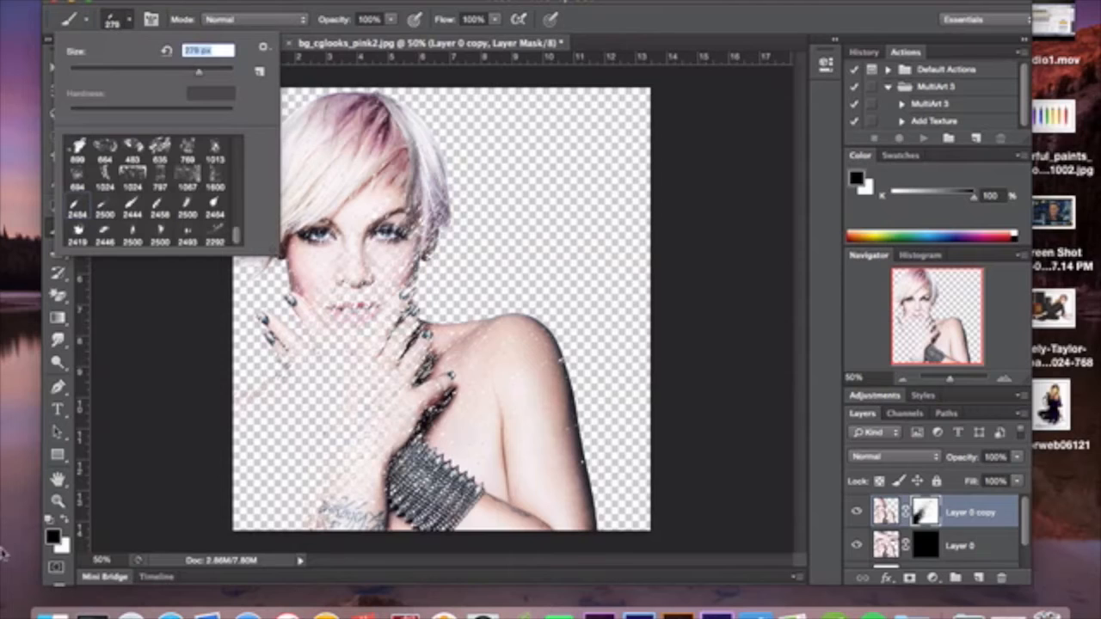
pyautogui.click(69, 520)
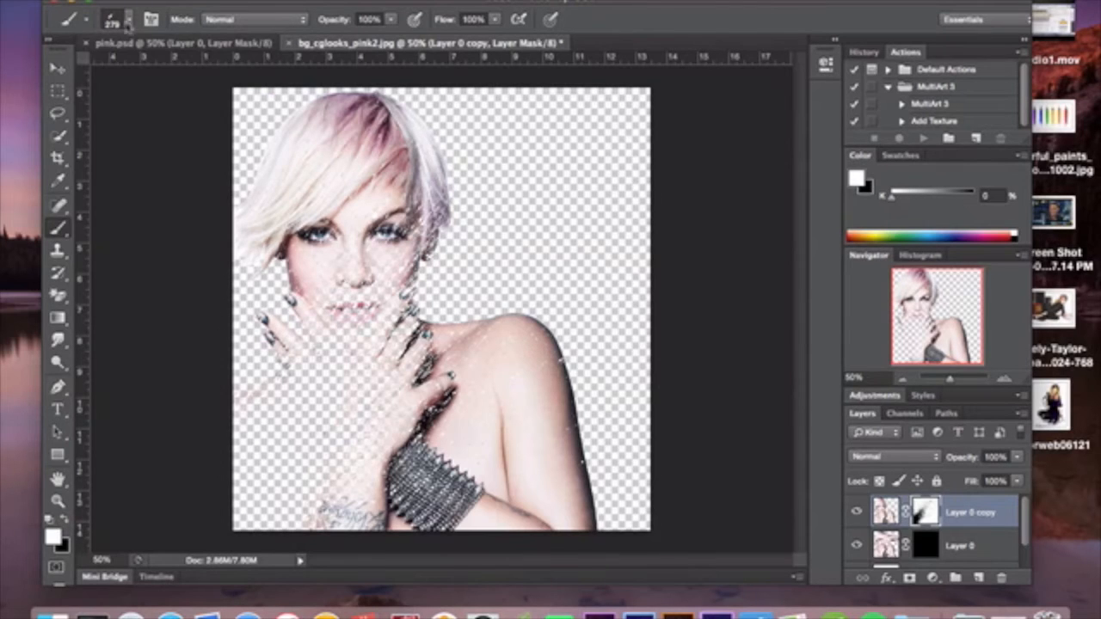
pyautogui.click(128, 24)
pyautogui.scroll(5, 152, 189)
pyautogui.click(105, 151)
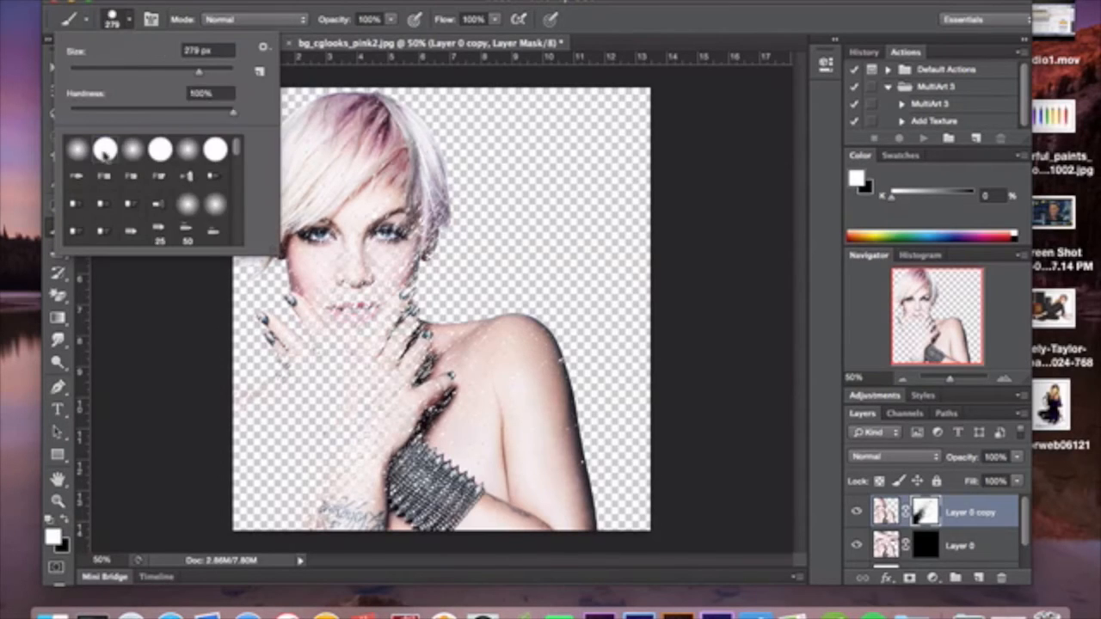
pyautogui.click(132, 24)
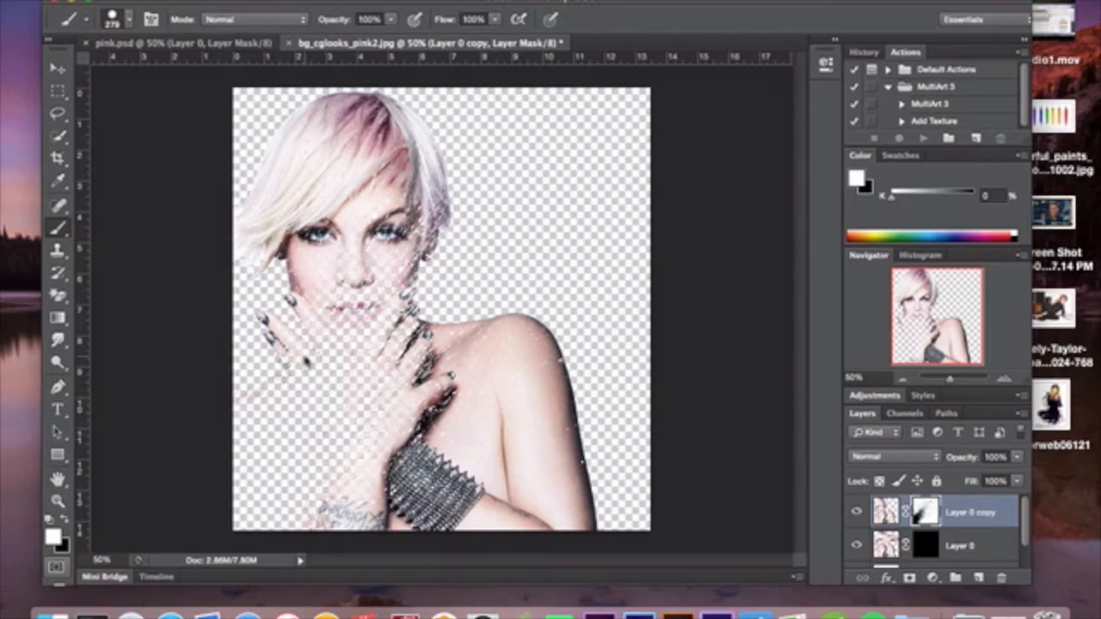
pyautogui.click(308, 361)
pyautogui.moveTo(348, 370)
pyautogui.mouseDown()
pyautogui.moveTo(362, 424)
pyautogui.moveTo(311, 503)
pyautogui.moveTo(253, 516)
pyautogui.moveTo(224, 417)
pyautogui.moveTo(279, 456)
pyautogui.mouseUp()
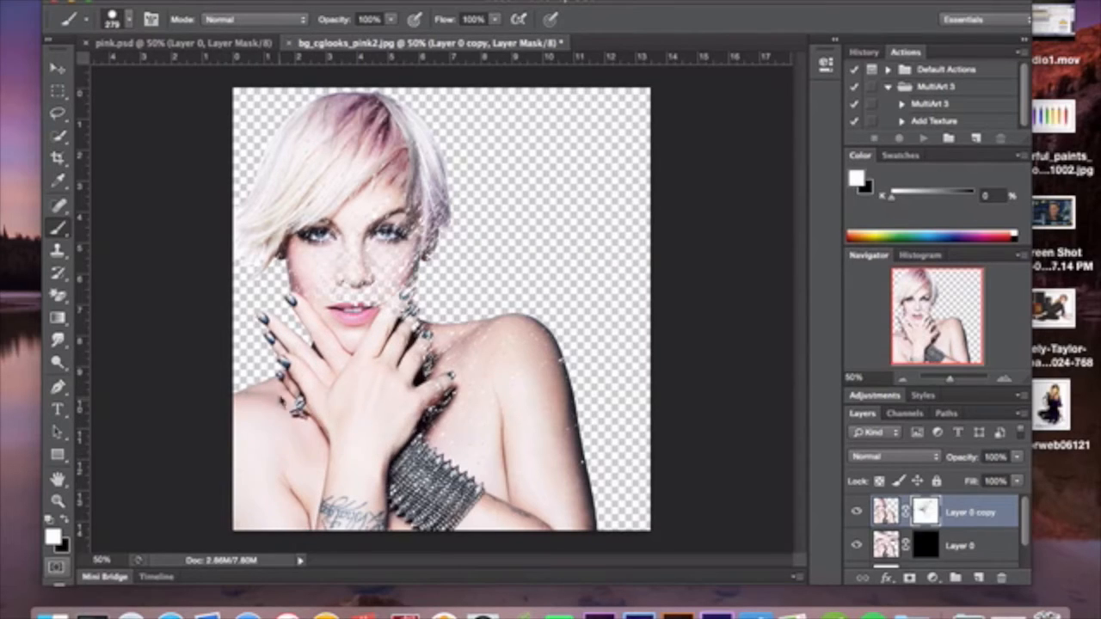
pyautogui.click(338, 309)
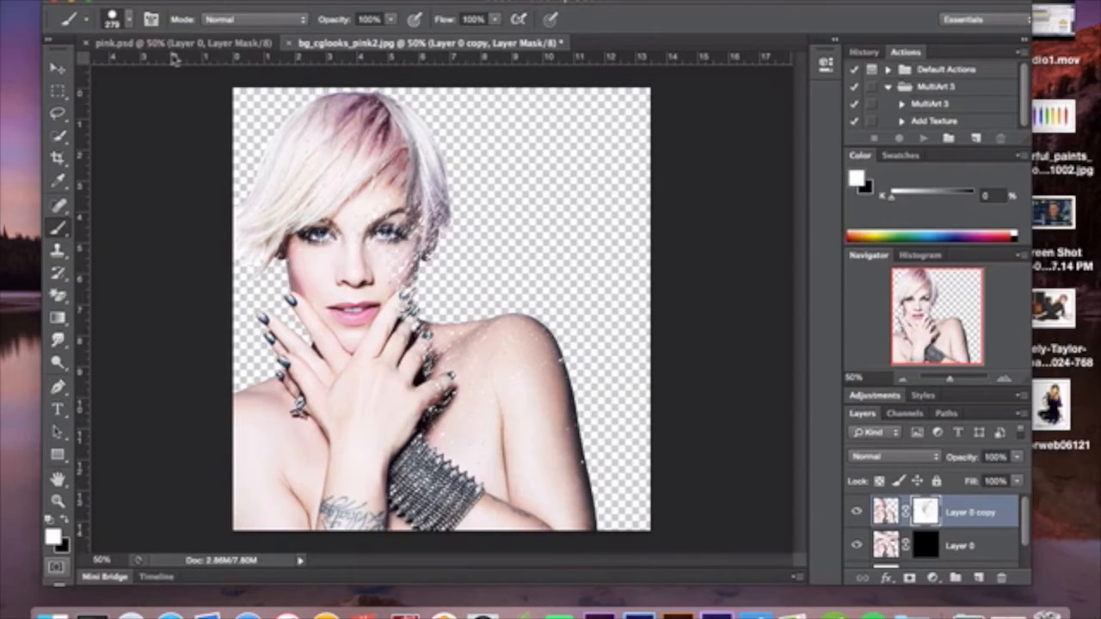
pyautogui.click(345, 229)
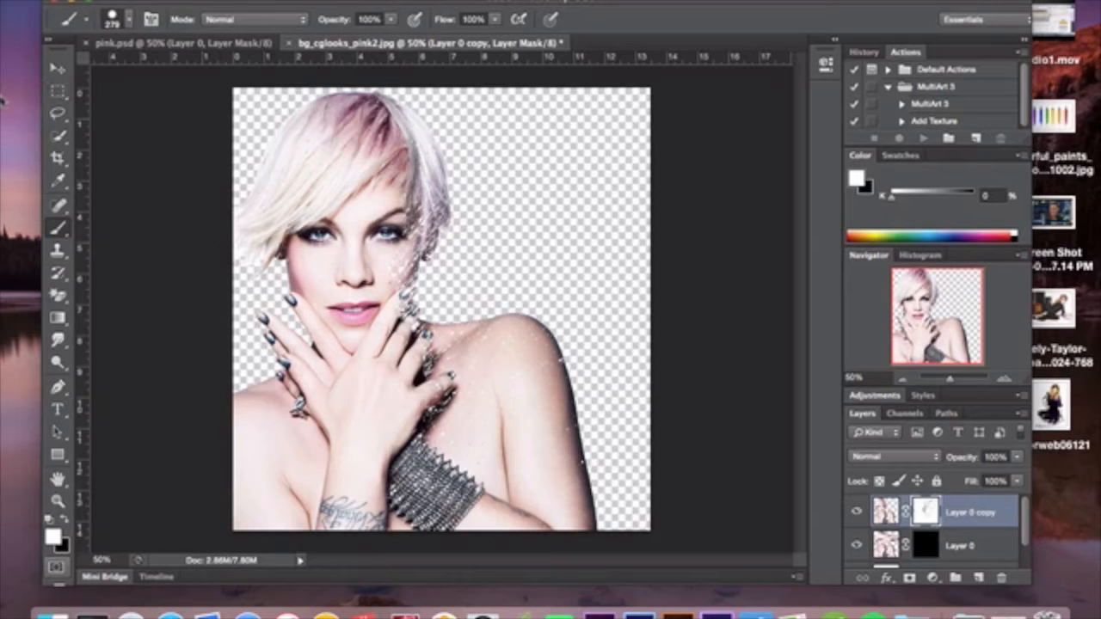
# Step: Stamp black splatter on the Layer 0 copy mask with the 2493 px splatter brush over the face and hair
pyautogui.click(71, 522)
pyautogui.click(129, 19)
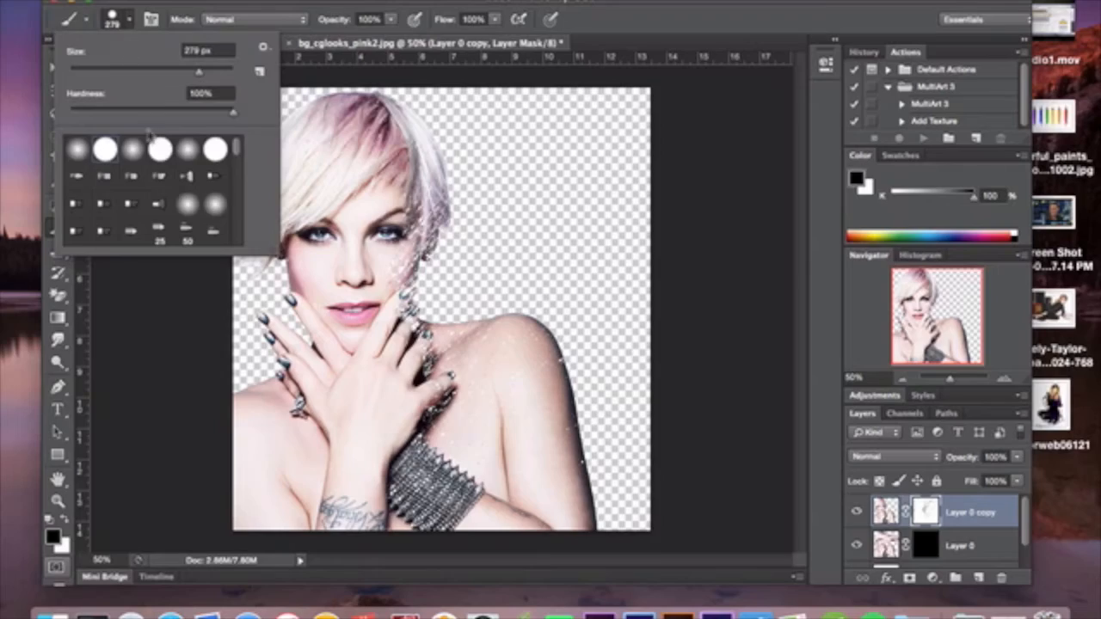
pyautogui.scroll(-5, 163, 210)
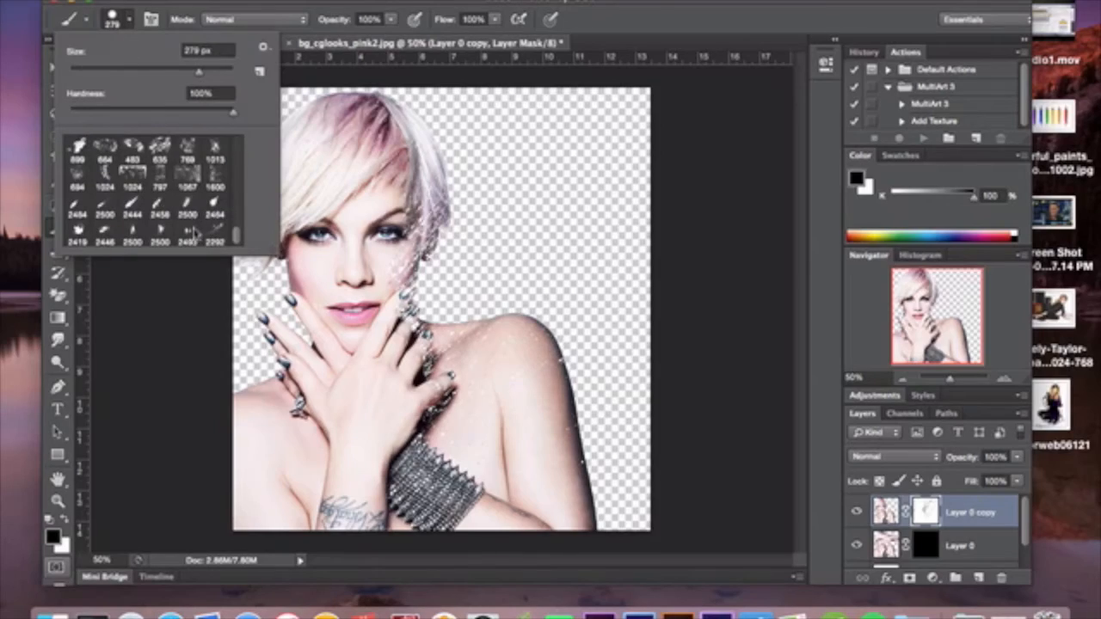
pyautogui.click(191, 232)
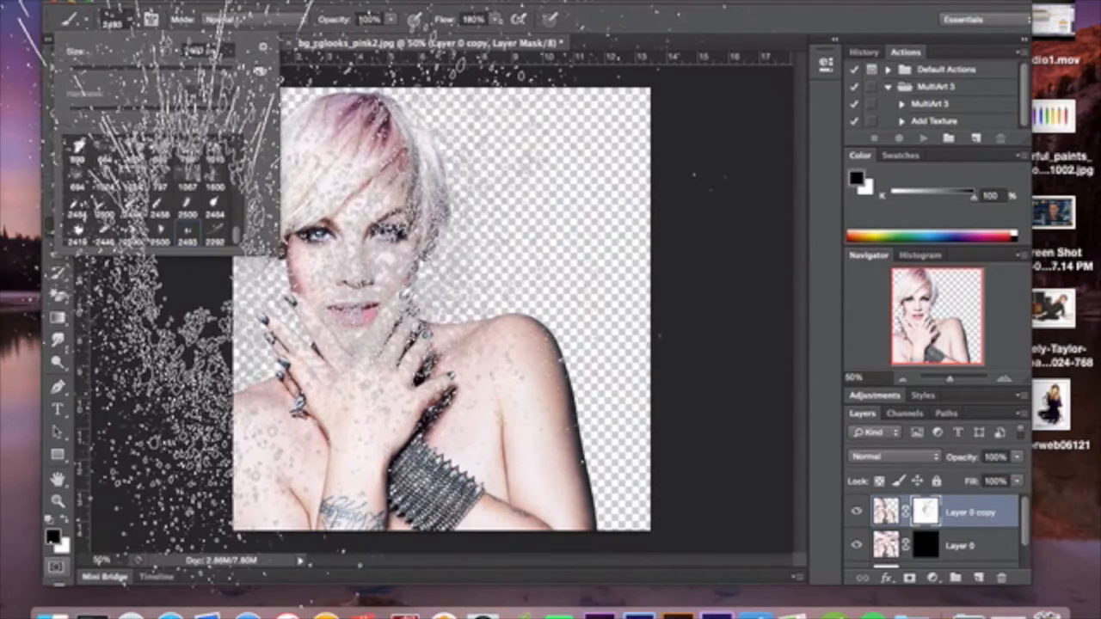
pyautogui.click(387, 258)
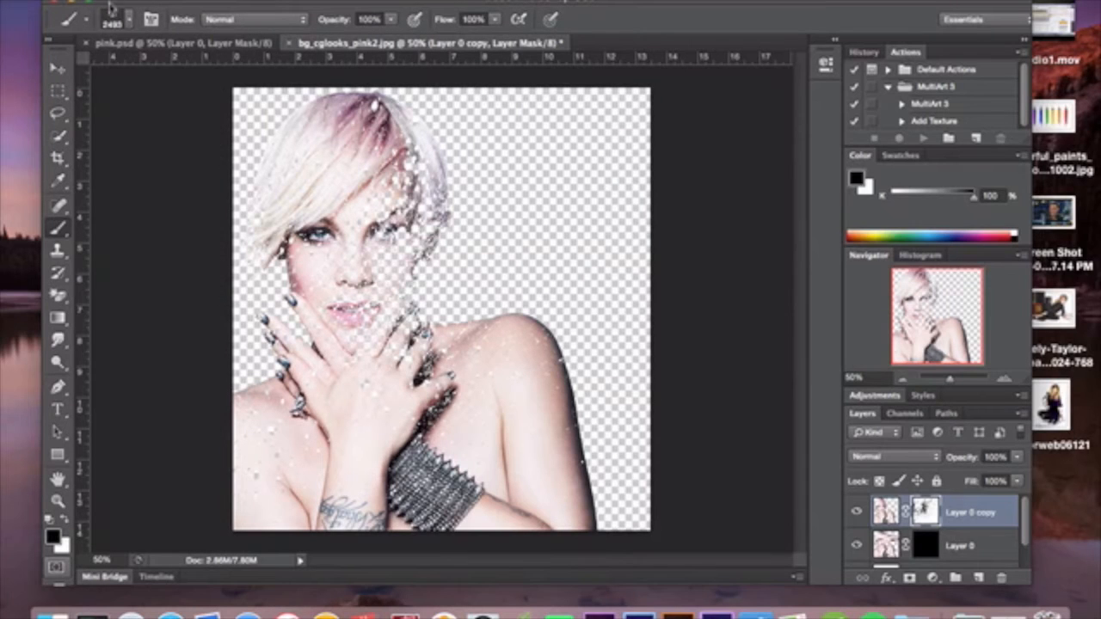
# Step: Restore the face, hands and shoulder on the Layer 0 copy mask by painting white with a 258 px hard round brush
pyautogui.click(130, 28)
pyautogui.click(130, 28)
pyautogui.click(63, 523)
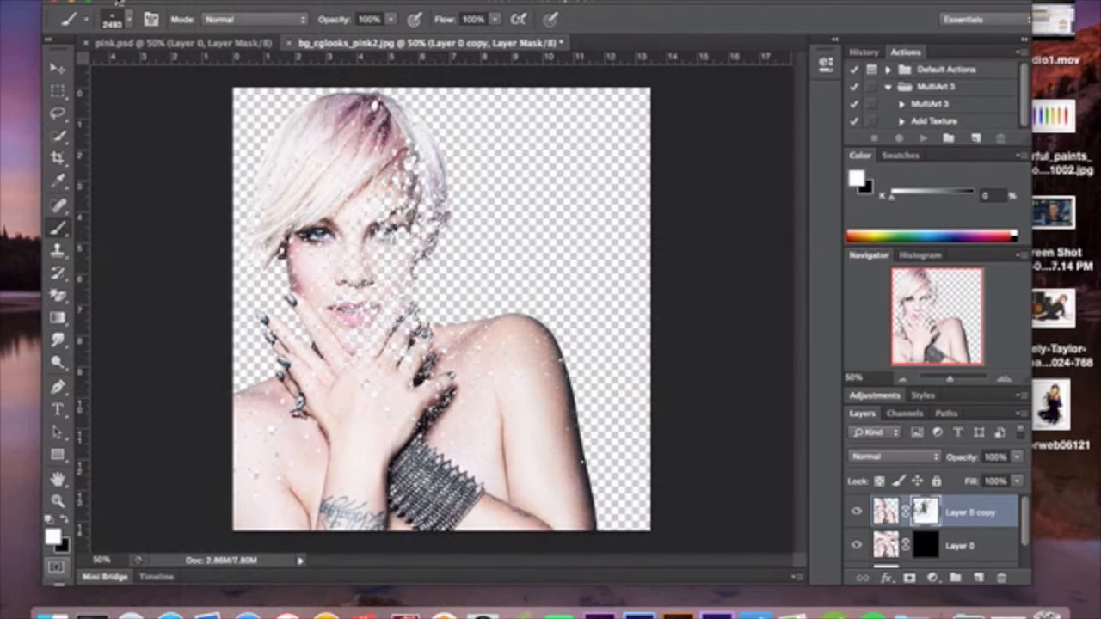
pyautogui.click(130, 18)
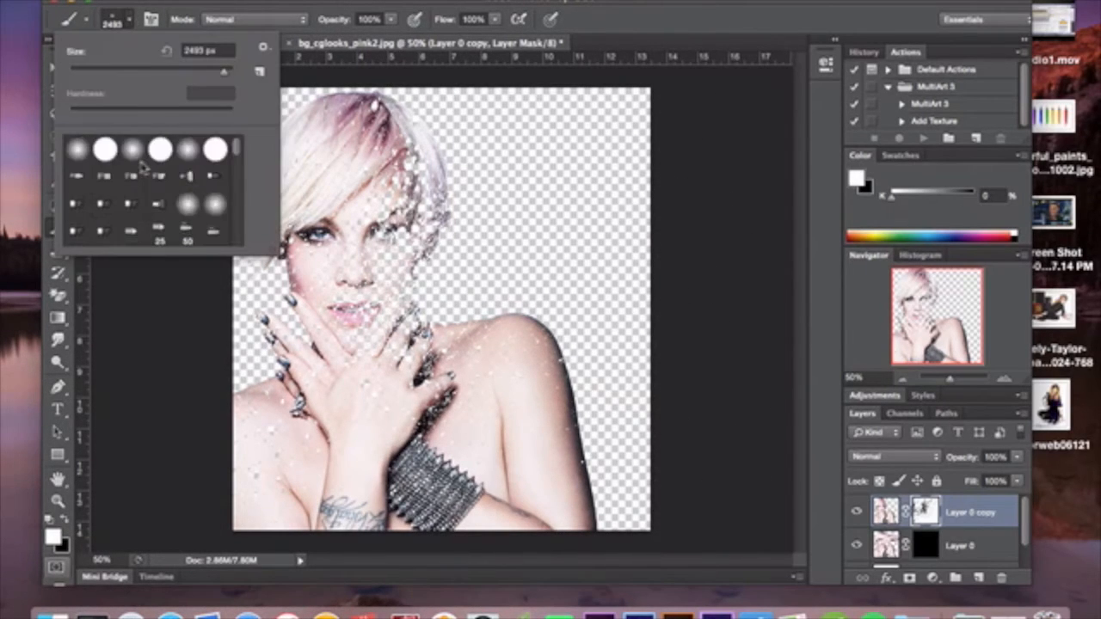
pyautogui.click(109, 145)
pyautogui.moveTo(204, 71); pyautogui.dragTo(197, 72)
pyautogui.moveTo(362, 241)
pyautogui.mouseDown()
pyautogui.moveTo(339, 338)
pyautogui.moveTo(306, 410)
pyautogui.moveTo(287, 412)
pyautogui.mouseUp()
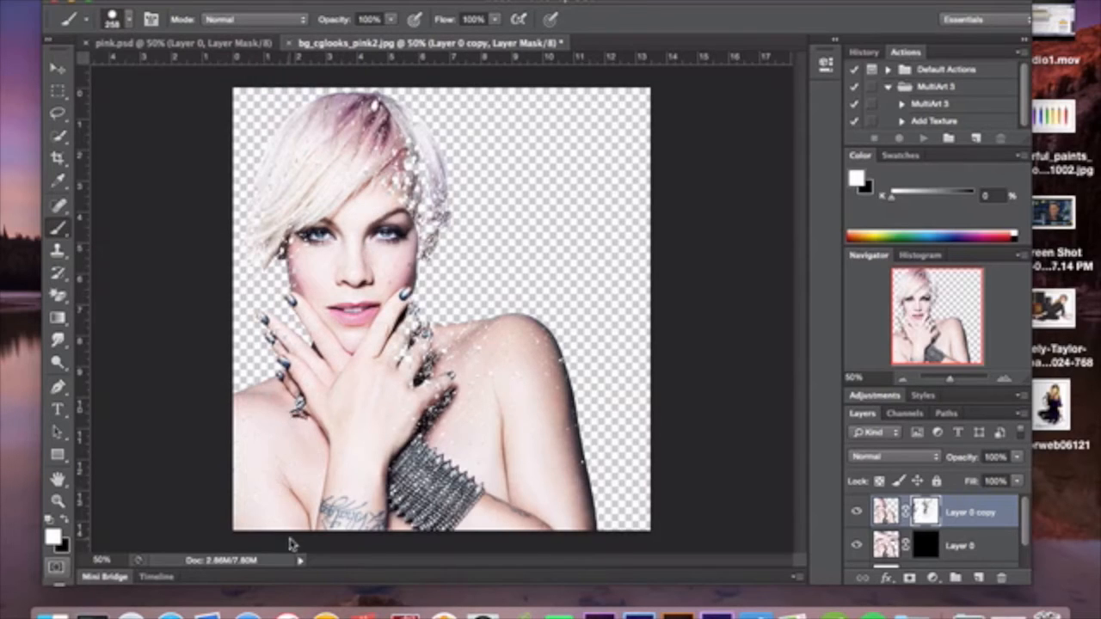
pyautogui.click(378, 353)
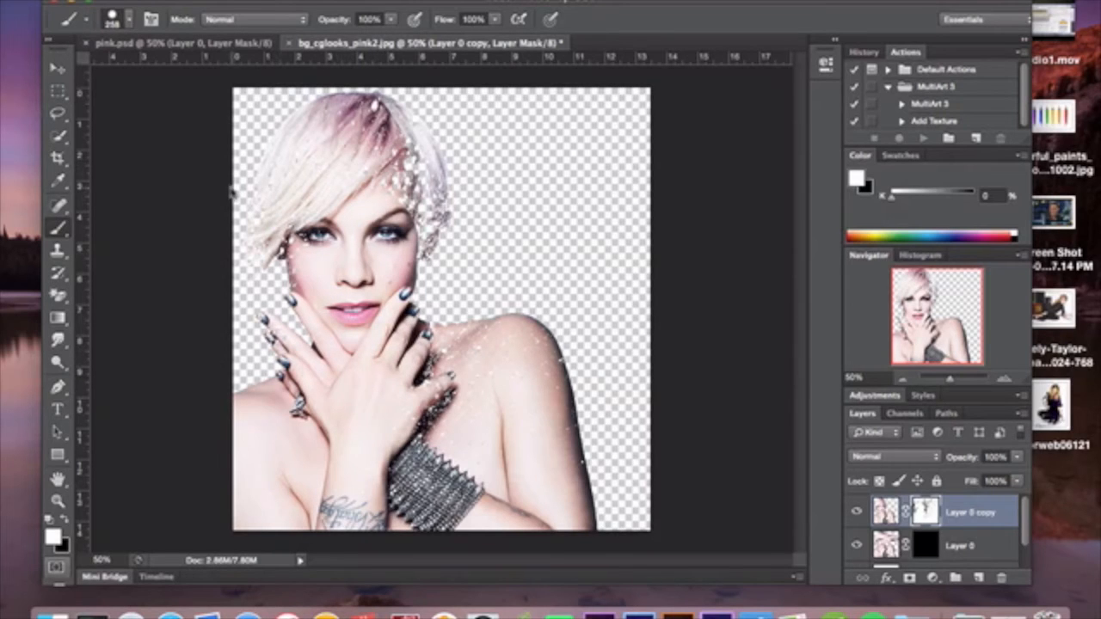
# Step: Stamp black splatter on the Layer 0 copy mask with a 479 px splatter brush over the cheek and the hair's edge
pyautogui.click(125, 21)
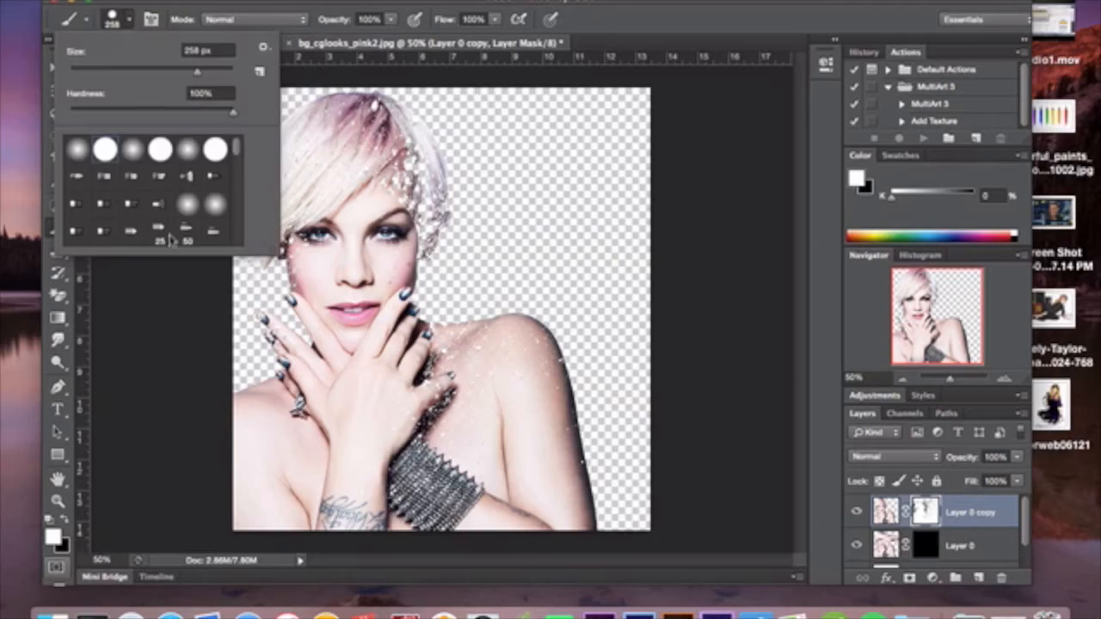
pyautogui.click(290, 500)
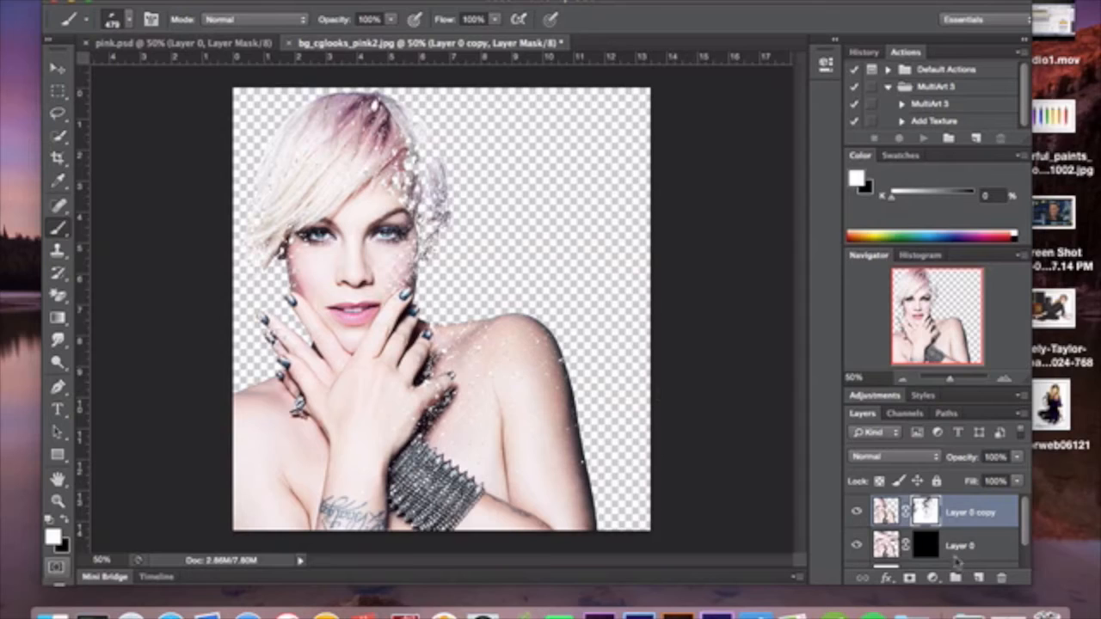
# Step: Paint white on the Layer 0 mask with the 2500 px splatter brush, revealing liquified fragments beside the head
pyautogui.click(925, 544)
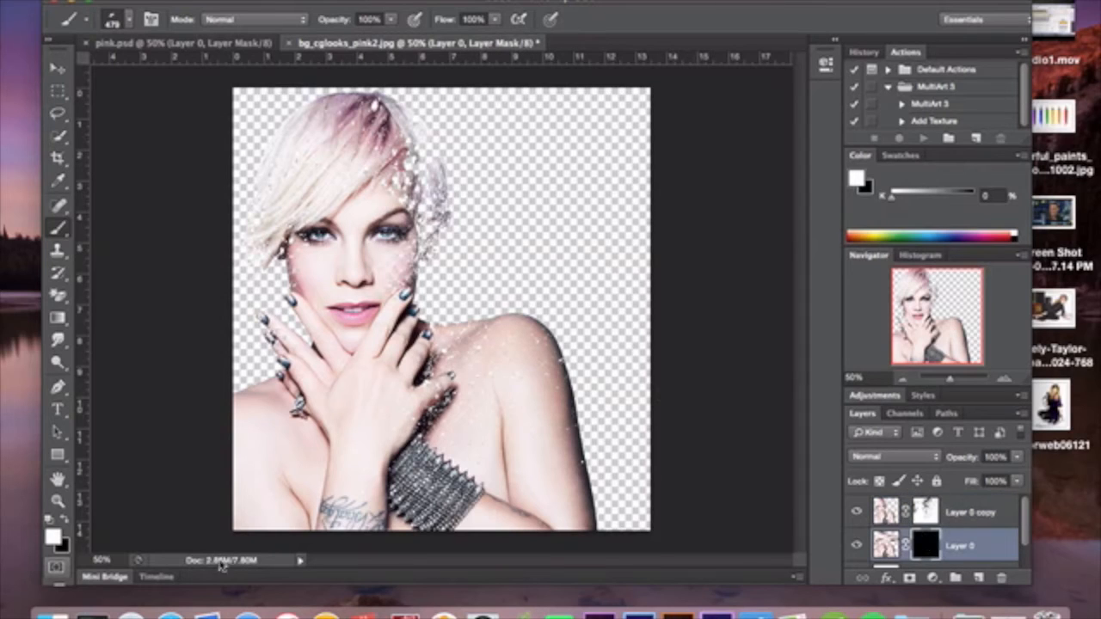
pyautogui.press('x')
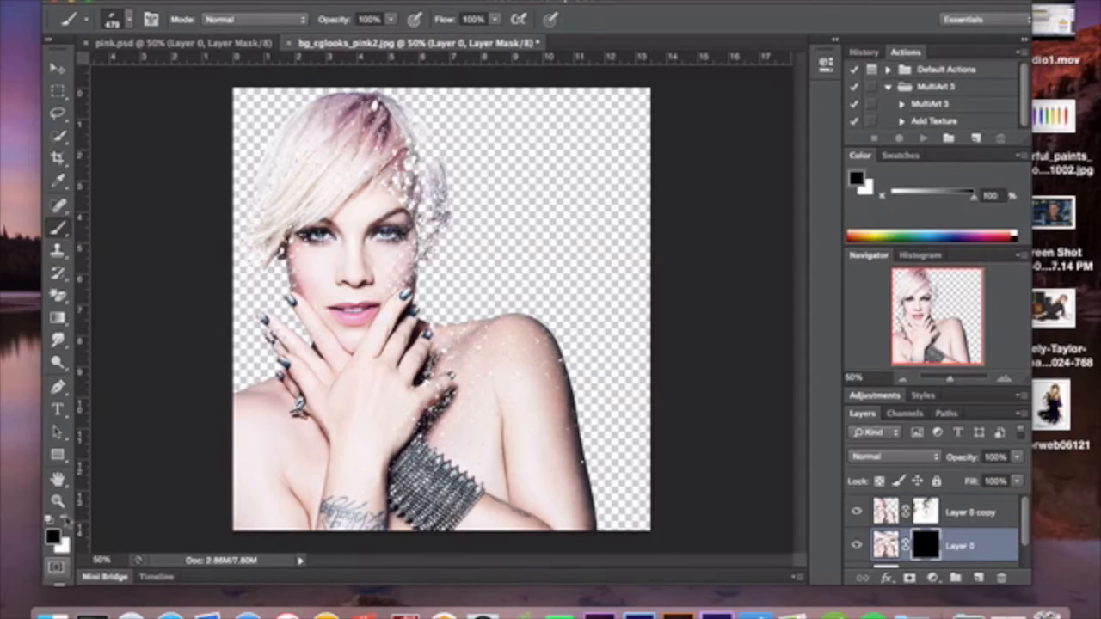
pyautogui.click(66, 517)
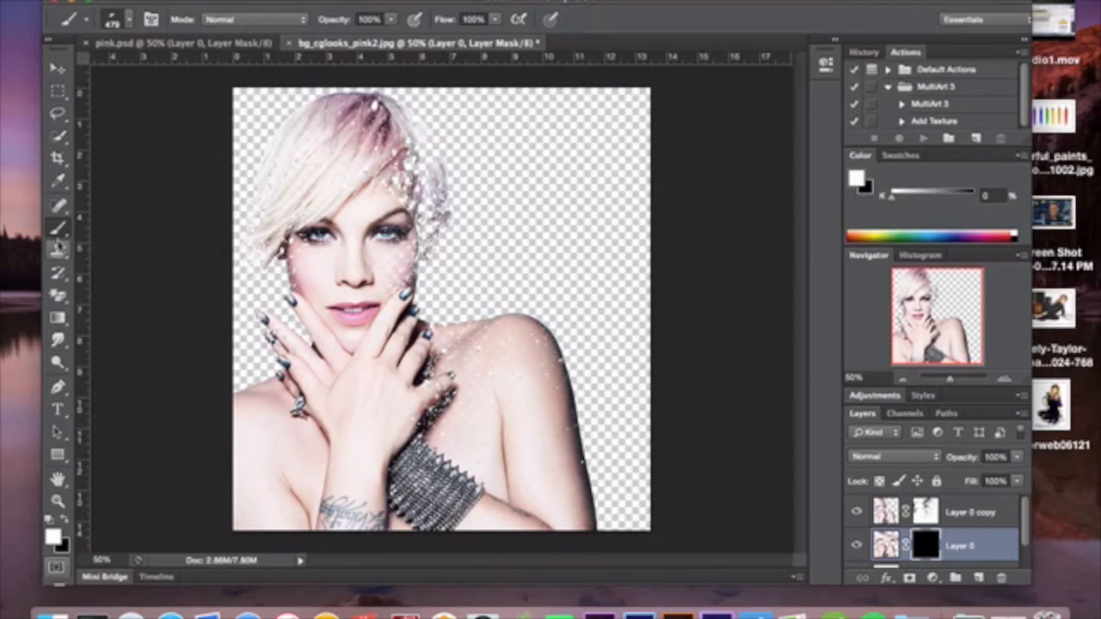
pyautogui.click(130, 21)
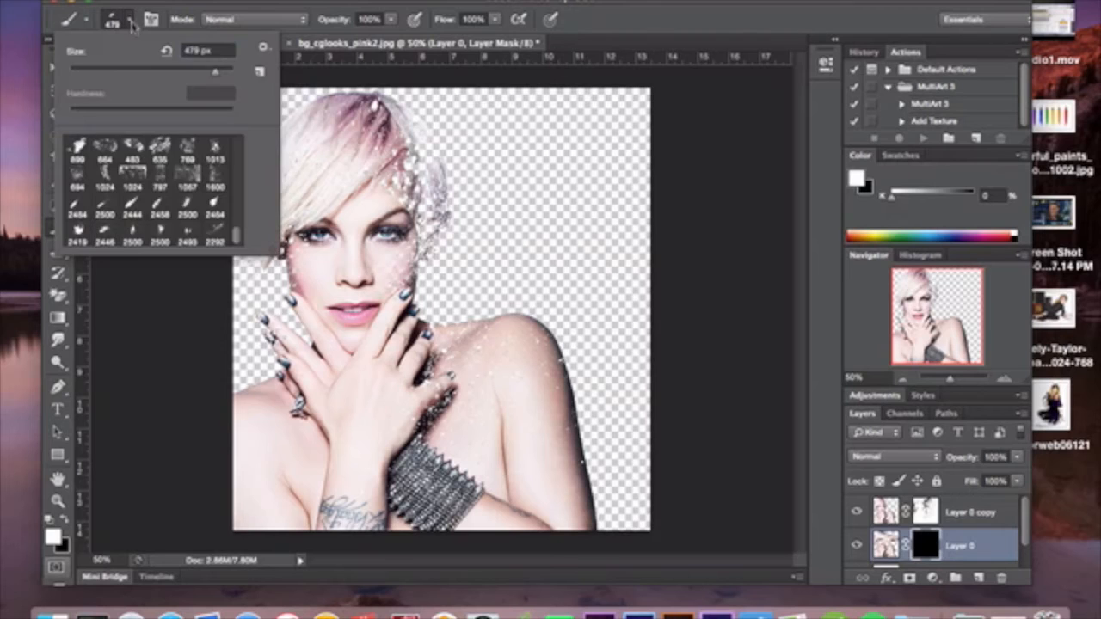
pyautogui.click(161, 237)
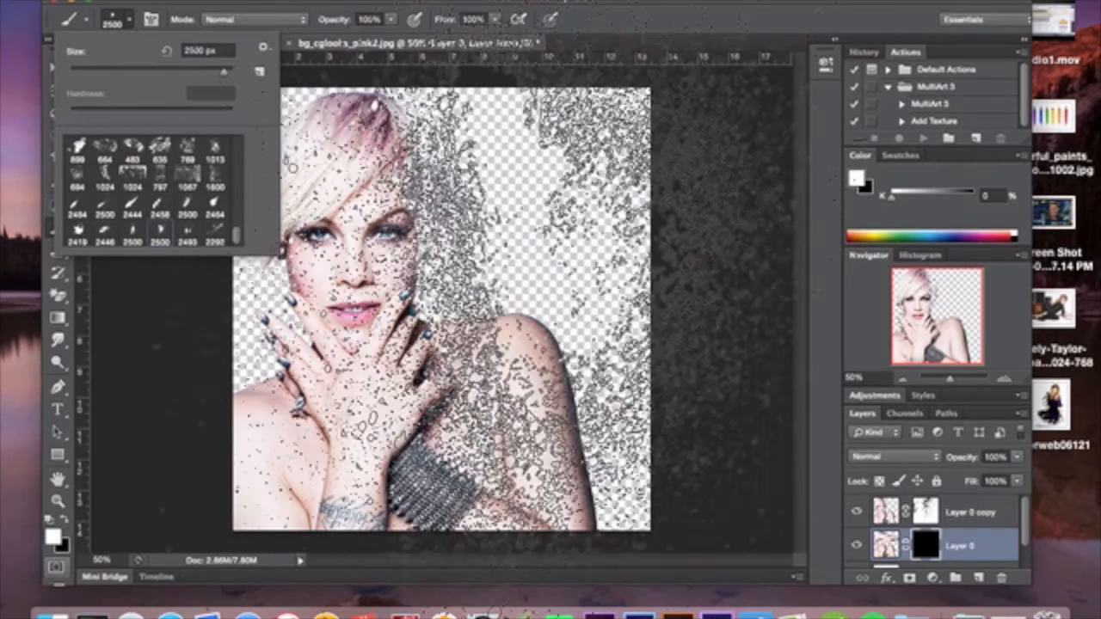
pyautogui.moveTo(714, 309); pyautogui.dragTo(353, 310)
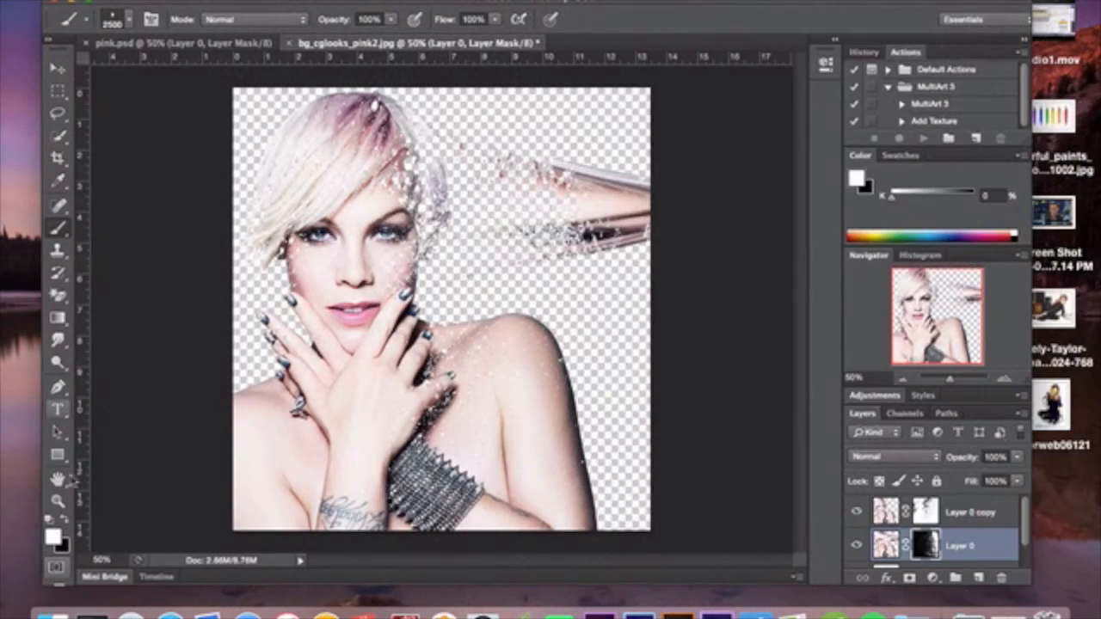
# Step: Hide the solid liquified streaks near the canvas edge by painting black on the Layer 0 mask with a 140 px soft round brush
pyautogui.click(66, 527)
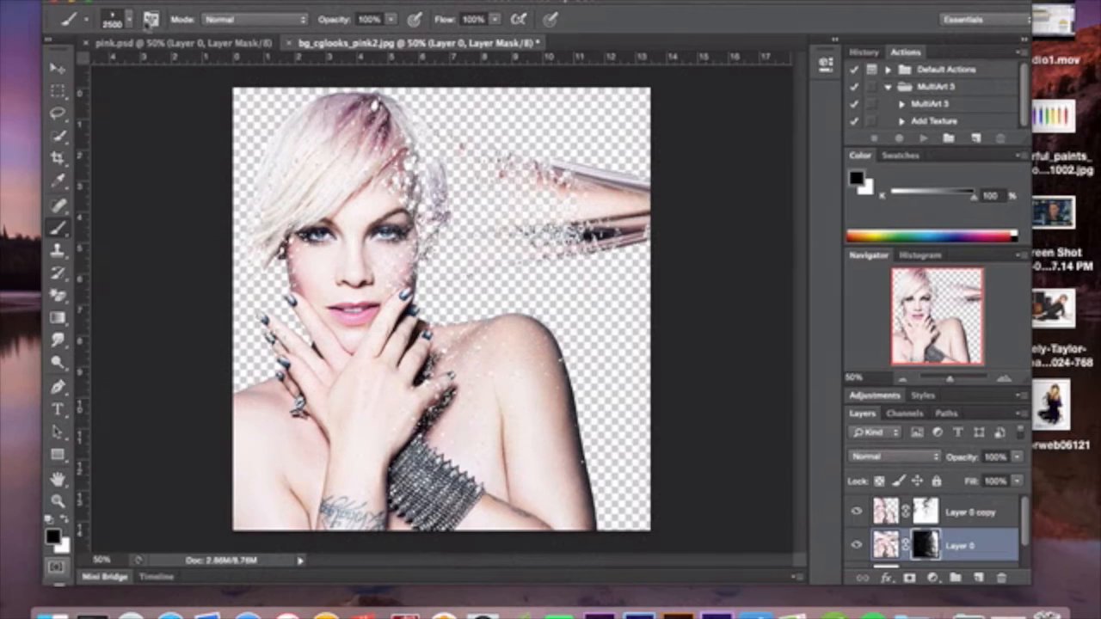
pyautogui.click(127, 21)
pyautogui.scroll(10, 151, 189)
pyautogui.click(105, 149)
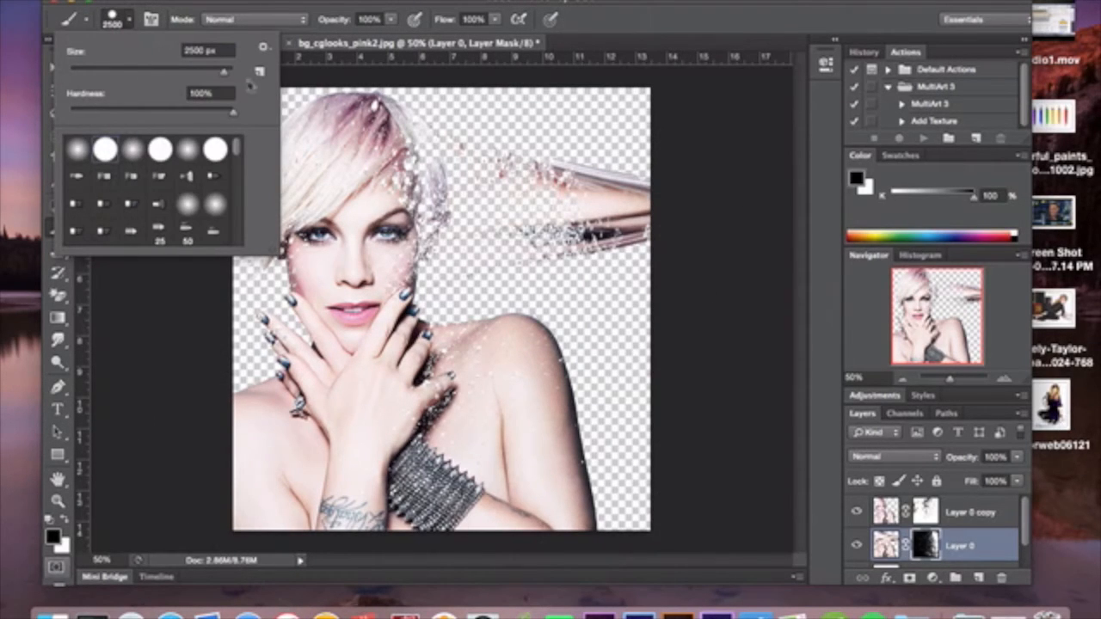
pyautogui.moveTo(191, 78); pyautogui.dragTo(169, 76)
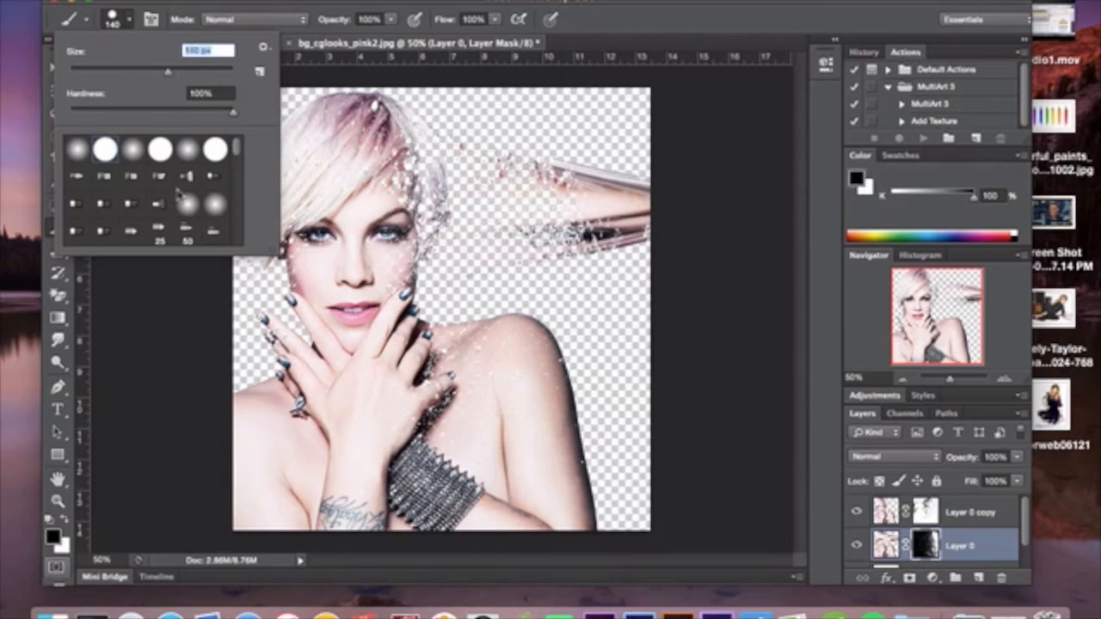
pyautogui.click(615, 183)
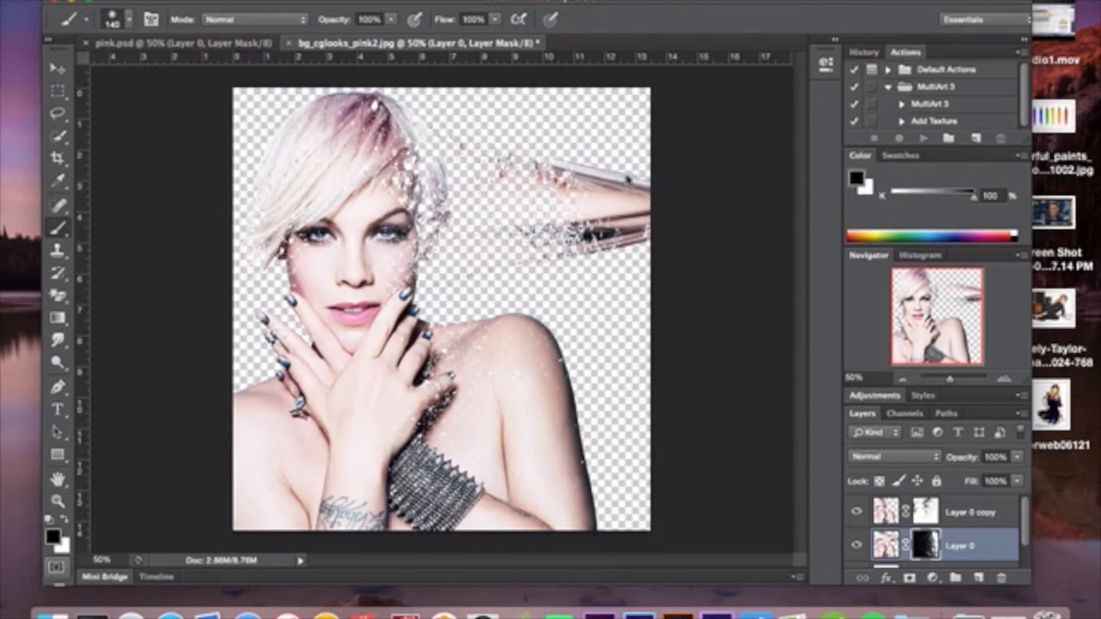
pyautogui.moveTo(607, 176); pyautogui.dragTo(638, 247)
pyautogui.moveTo(641, 299)
pyautogui.mouseDown()
pyautogui.moveTo(622, 176)
pyautogui.moveTo(587, 123)
pyautogui.moveTo(628, 299)
pyautogui.moveTo(591, 234)
pyautogui.moveTo(581, 243)
pyautogui.moveTo(557, 182)
pyautogui.mouseUp()
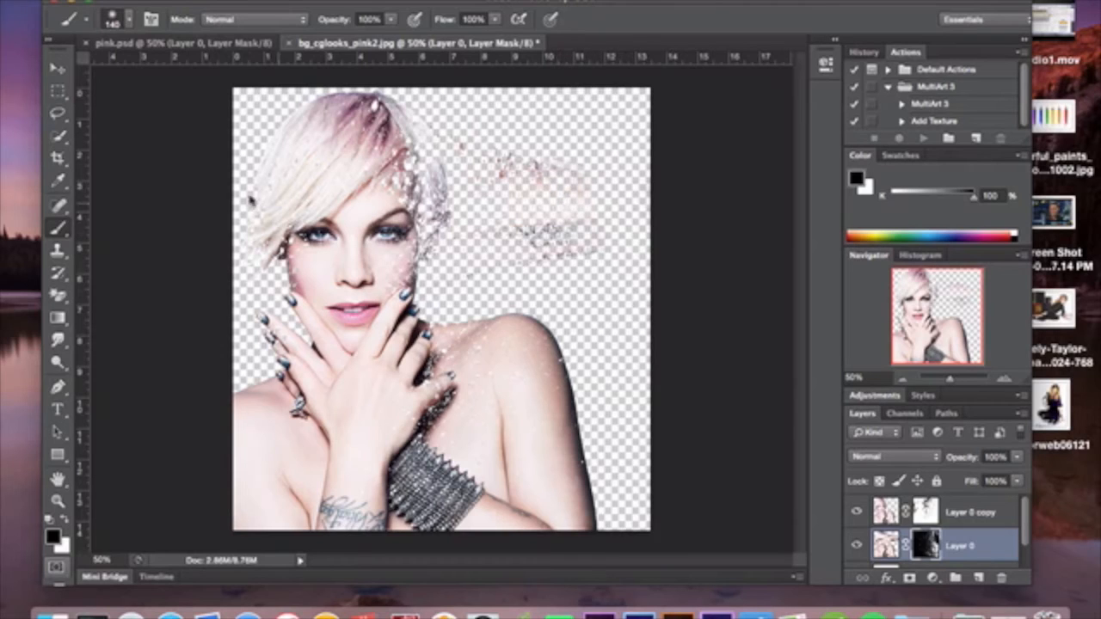
# Step: Add more white splatter to the Layer 0 mask with the 2500 px splatter brush between the hair and the canvas edge
pyautogui.click(64, 528)
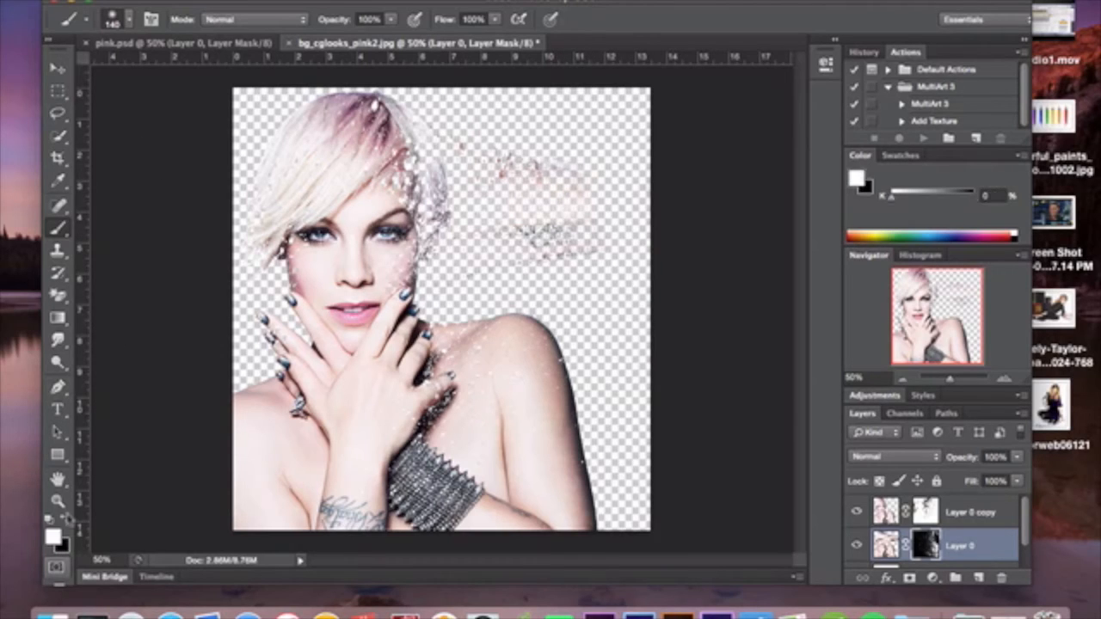
pyautogui.click(129, 19)
pyautogui.scroll(-5, 163, 232)
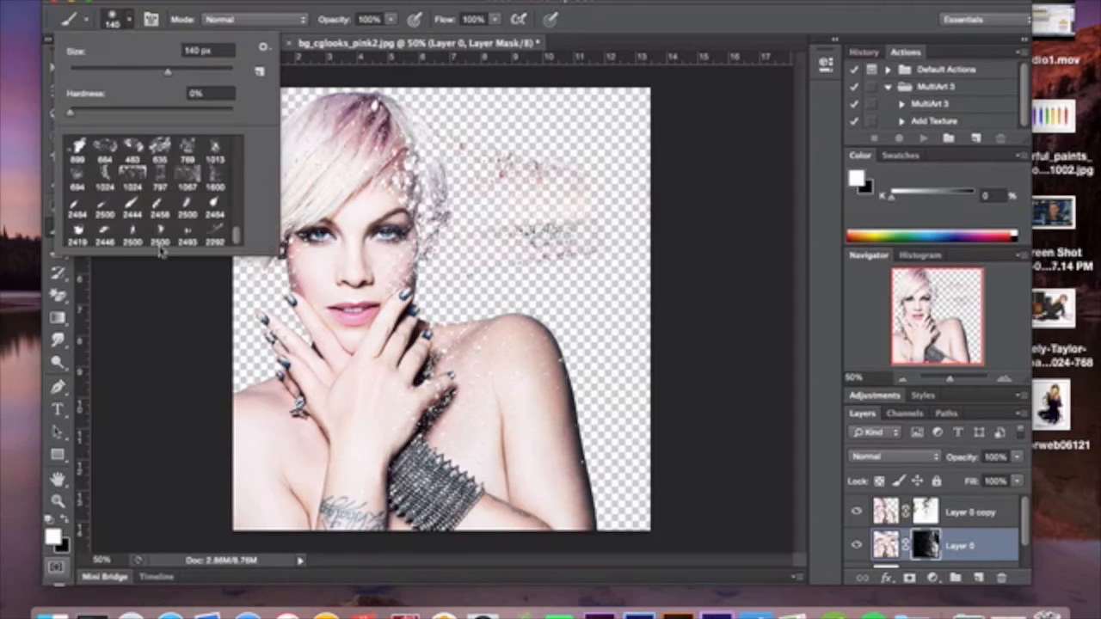
pyautogui.click(168, 234)
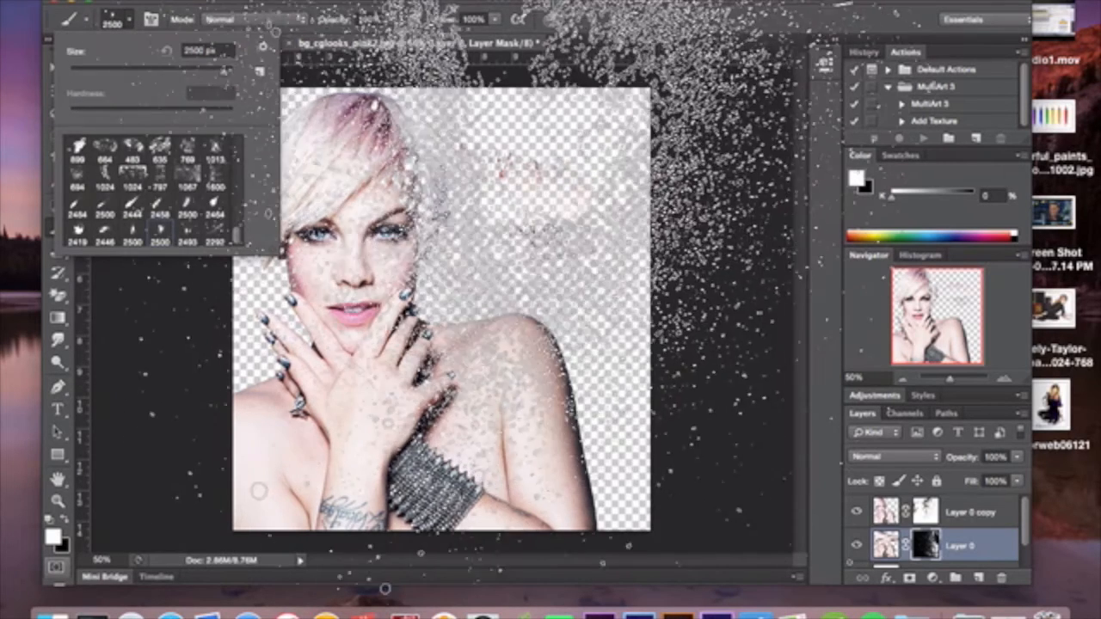
pyautogui.press('x')
pyautogui.press('super+minus')
pyautogui.click(1004, 379)
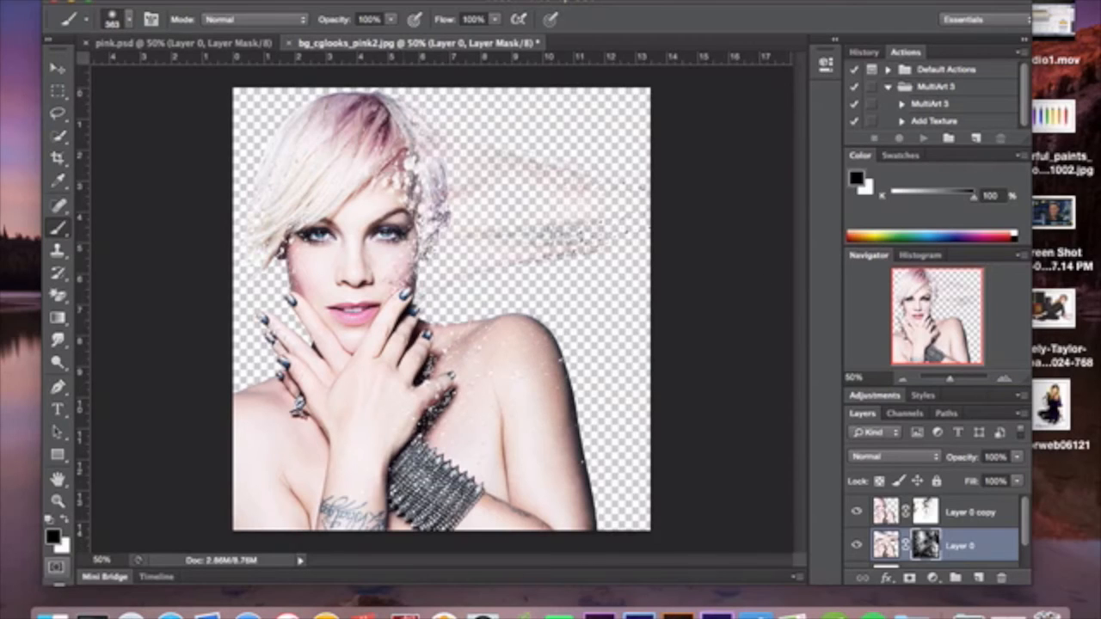
# Step: Close bg_cglooks_pink2.jpg and make Layer 0 and Layer 0 copy visible in pink.psd
pyautogui.click(291, 42)
pyautogui.click(479, 220)
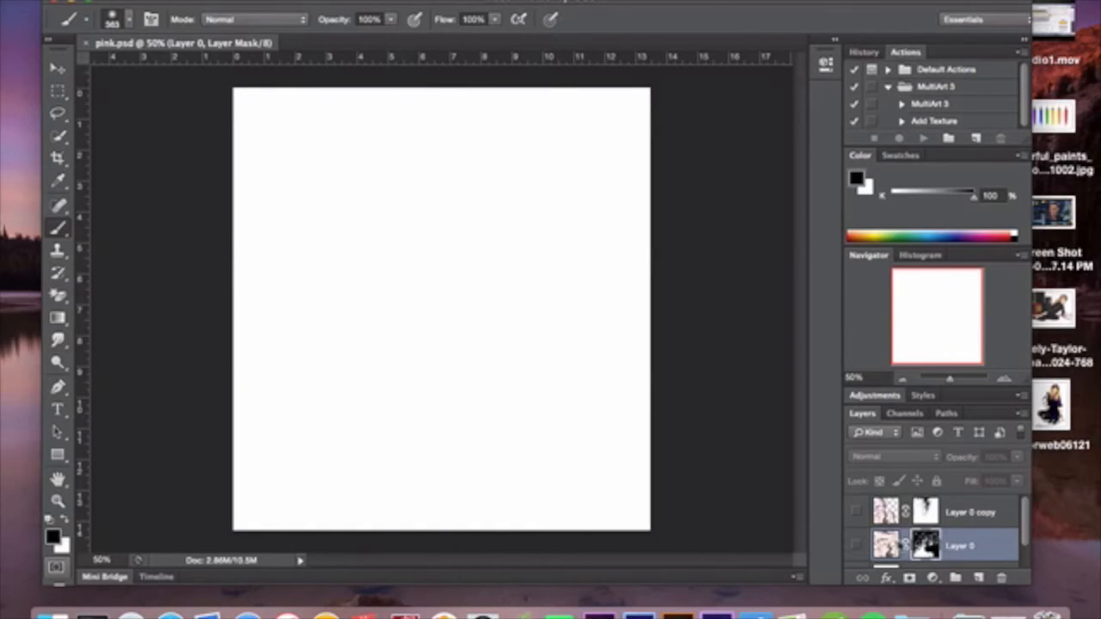
pyautogui.scroll(-1, 870, 550)
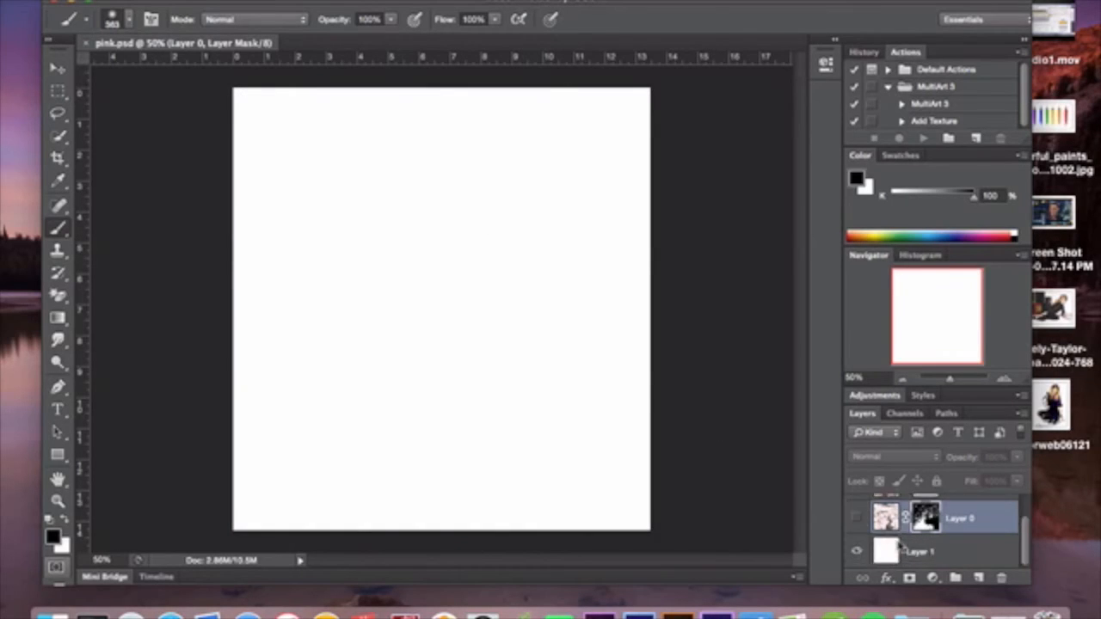
pyautogui.click(857, 519)
pyautogui.scroll(1, 858, 519)
pyautogui.click(857, 513)
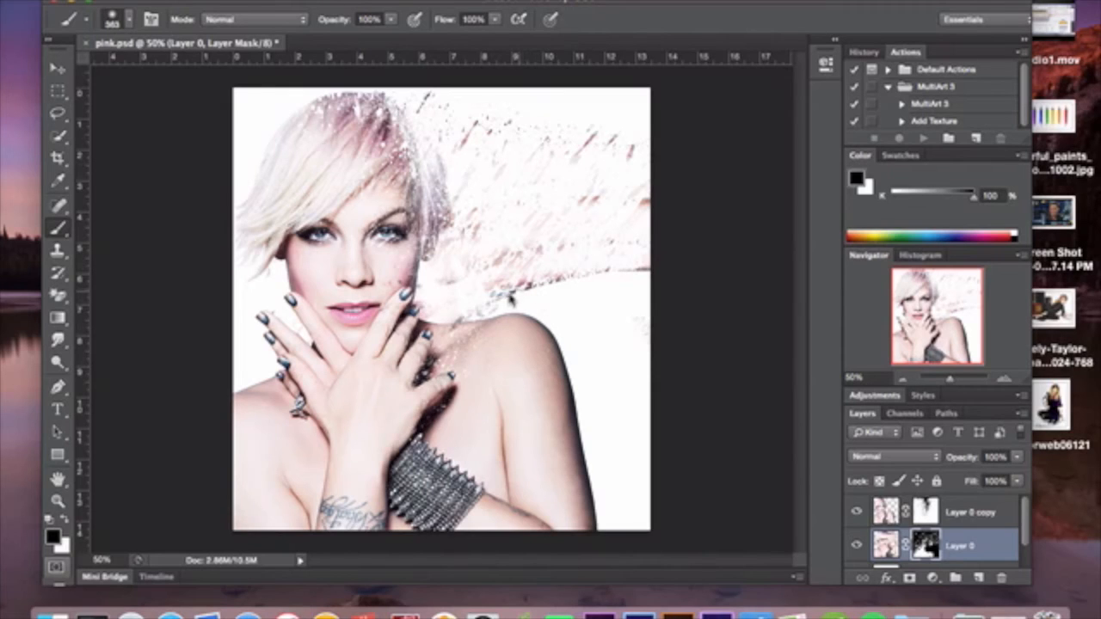
# Step: Activate the Move tool and target the Layer 0 image instead of its mask
pyautogui.click(57, 69)
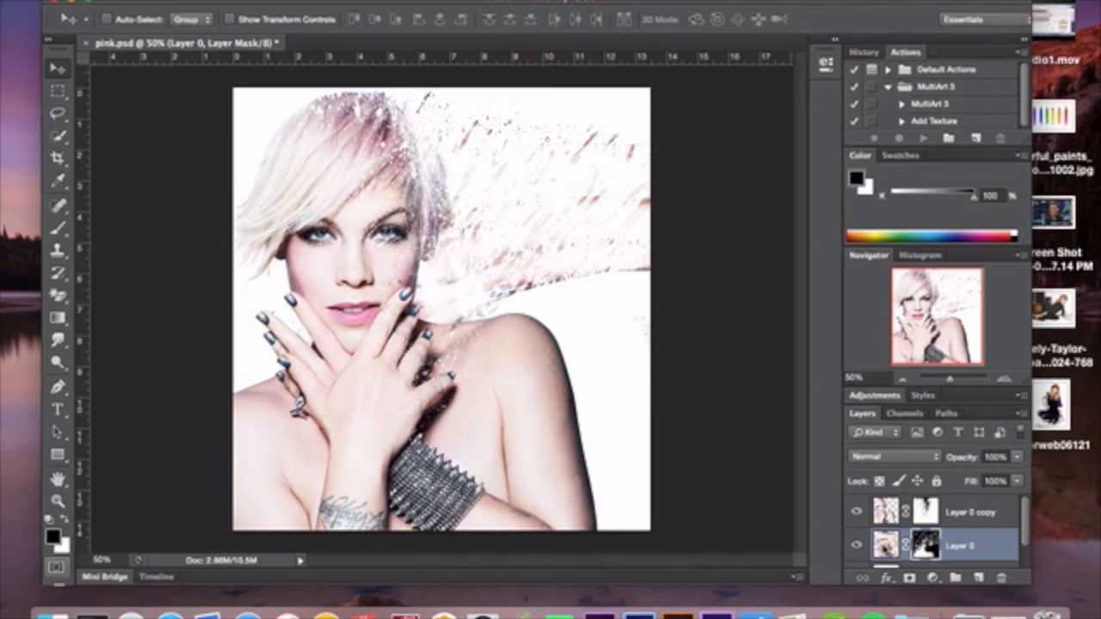
pyautogui.click(884, 544)
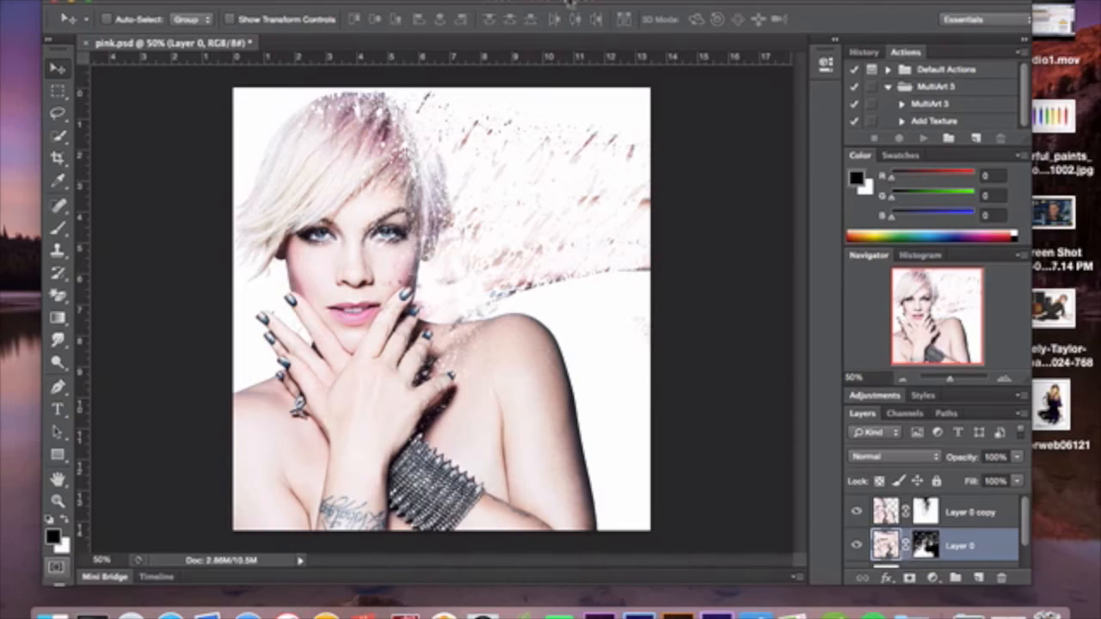